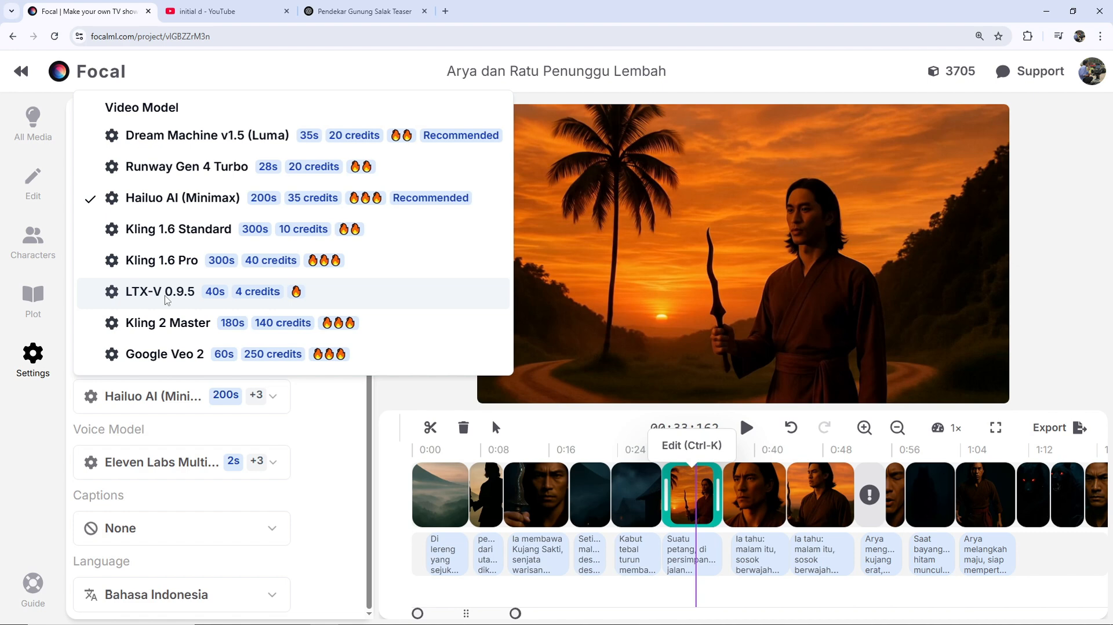
click(337, 461)
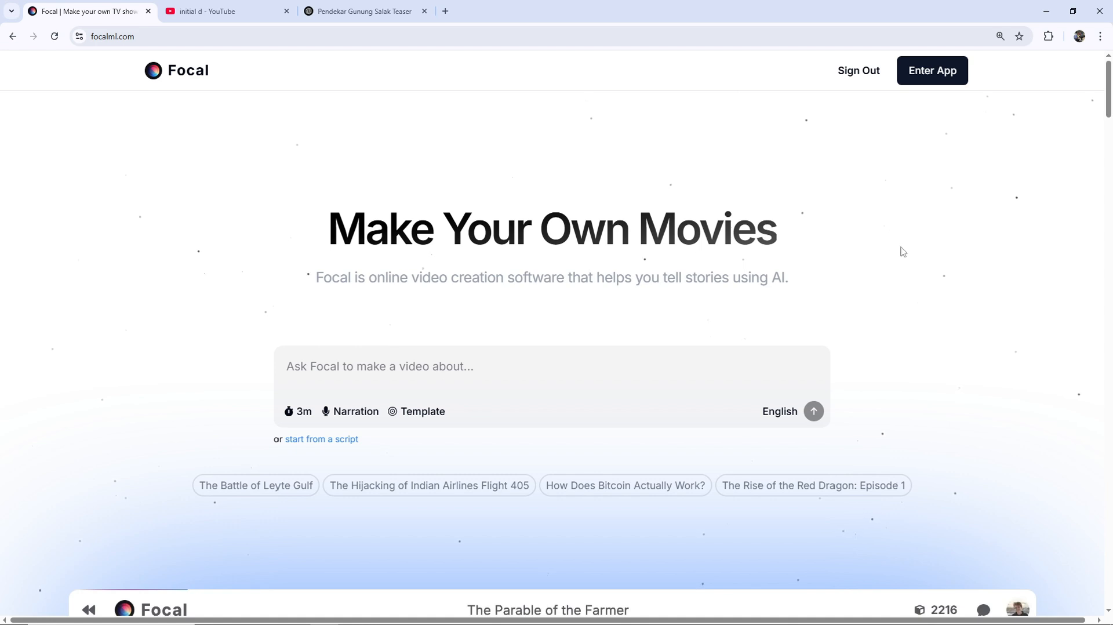
- Enter the video idea "pendekar dari gunung salak dan kujang sakti" and set the target duration to 1m
key(ctrl+plus)
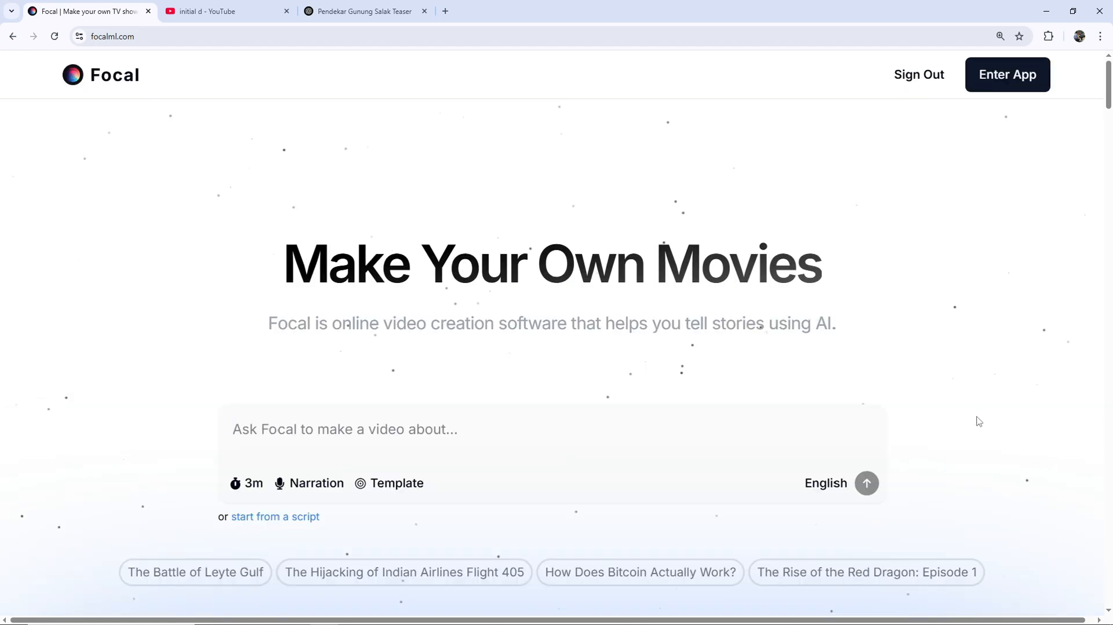
click(518, 442)
text(pendekar dari gunung salak dan kujang sakti)
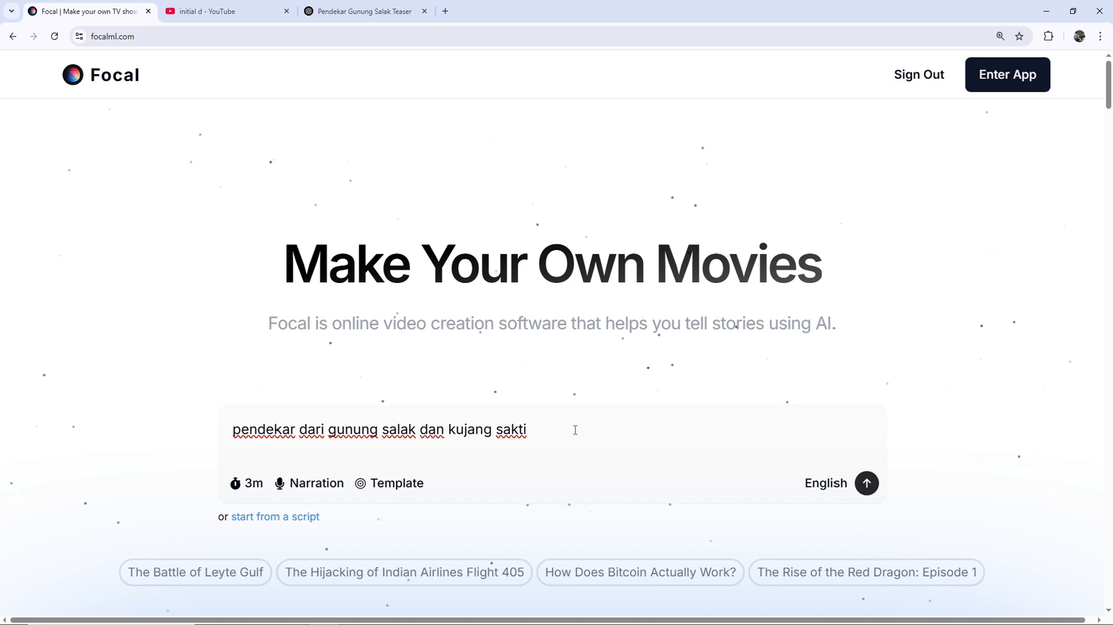
click(259, 492)
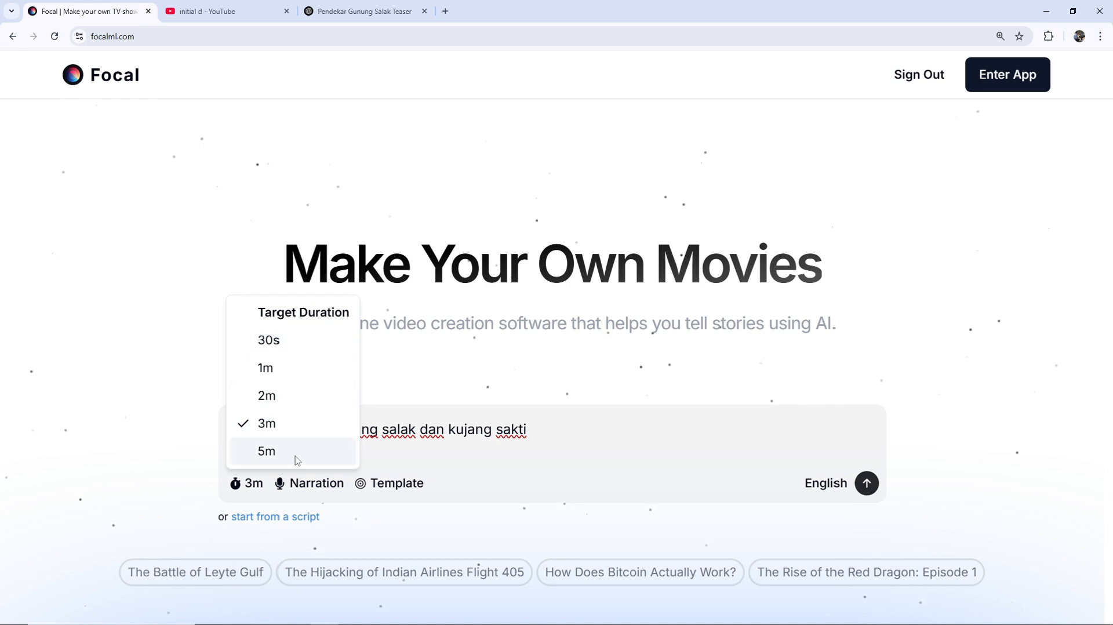
click(288, 374)
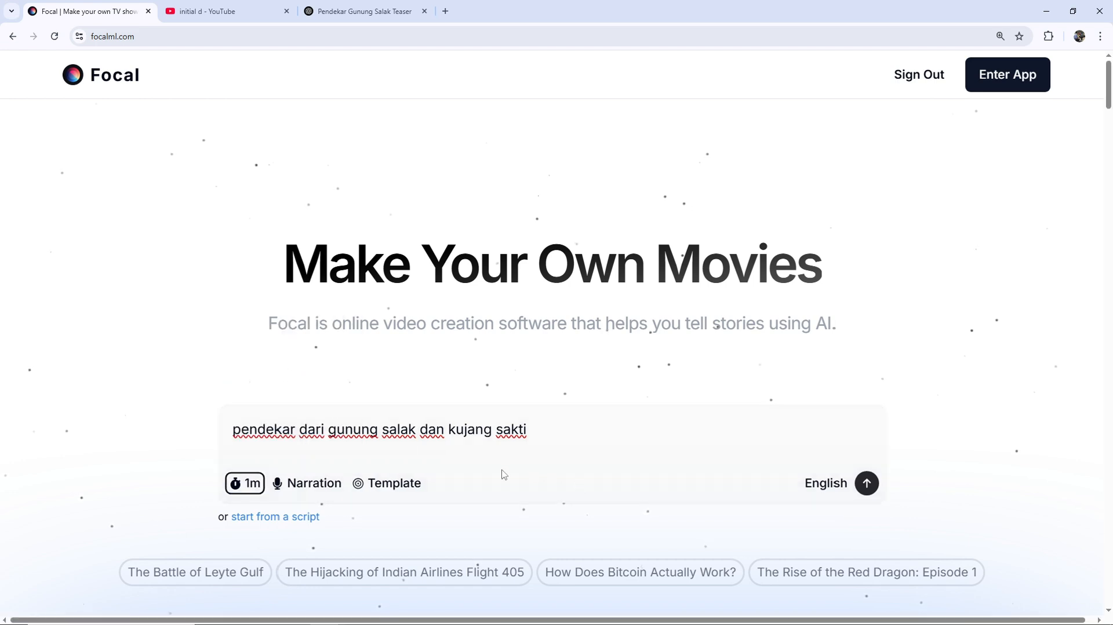
- Choose Narration as the audio style and check the template video option without adding a YouTube URL
click(316, 486)
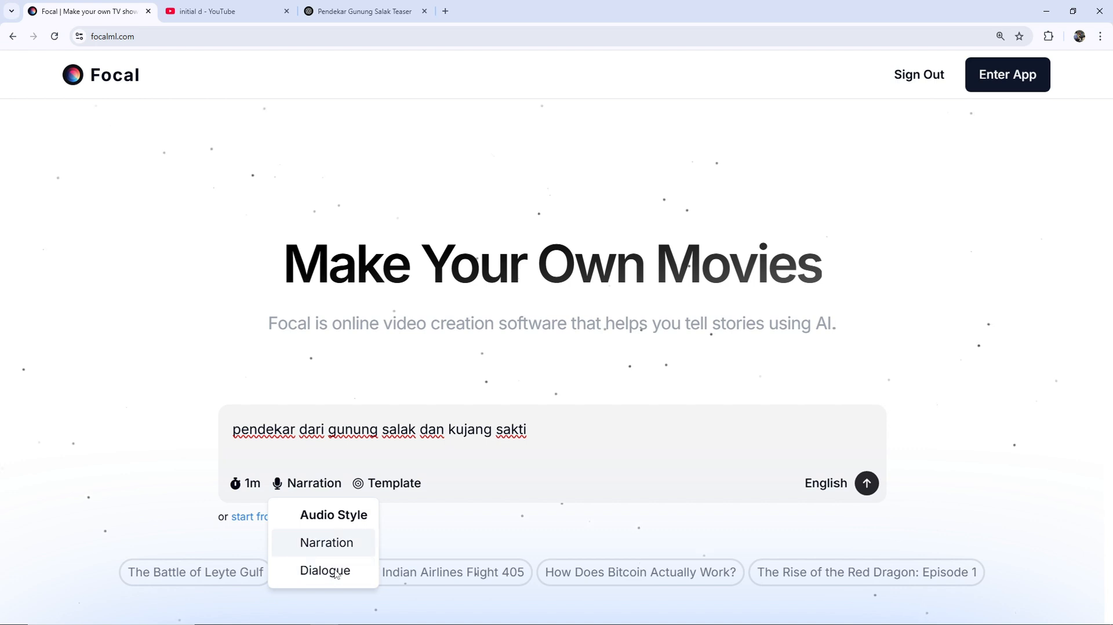
click(346, 542)
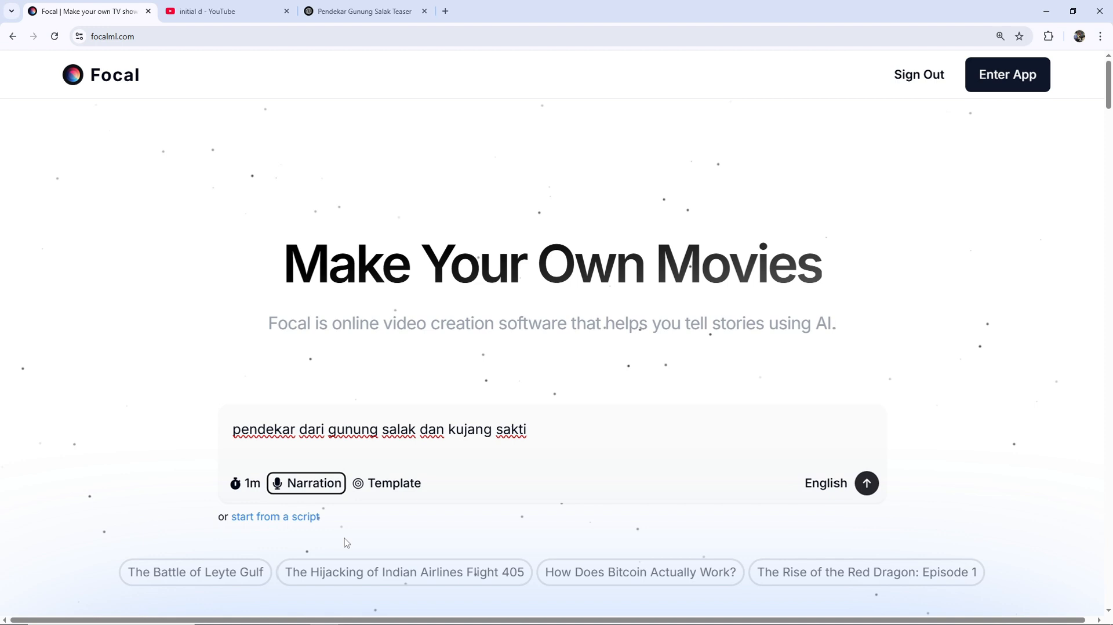
click(408, 488)
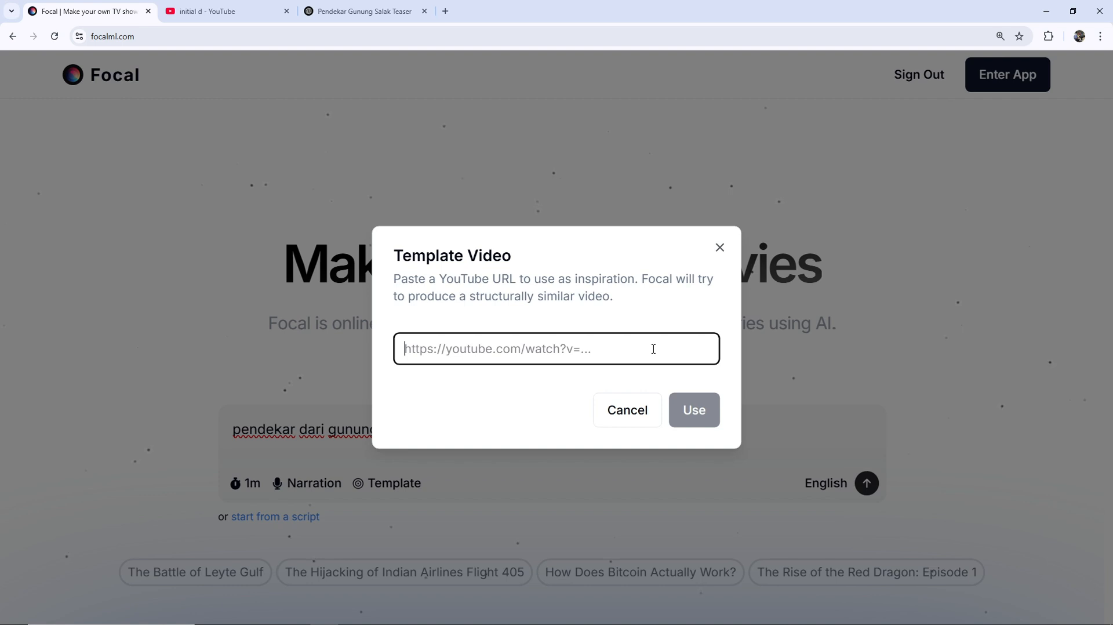
click(628, 410)
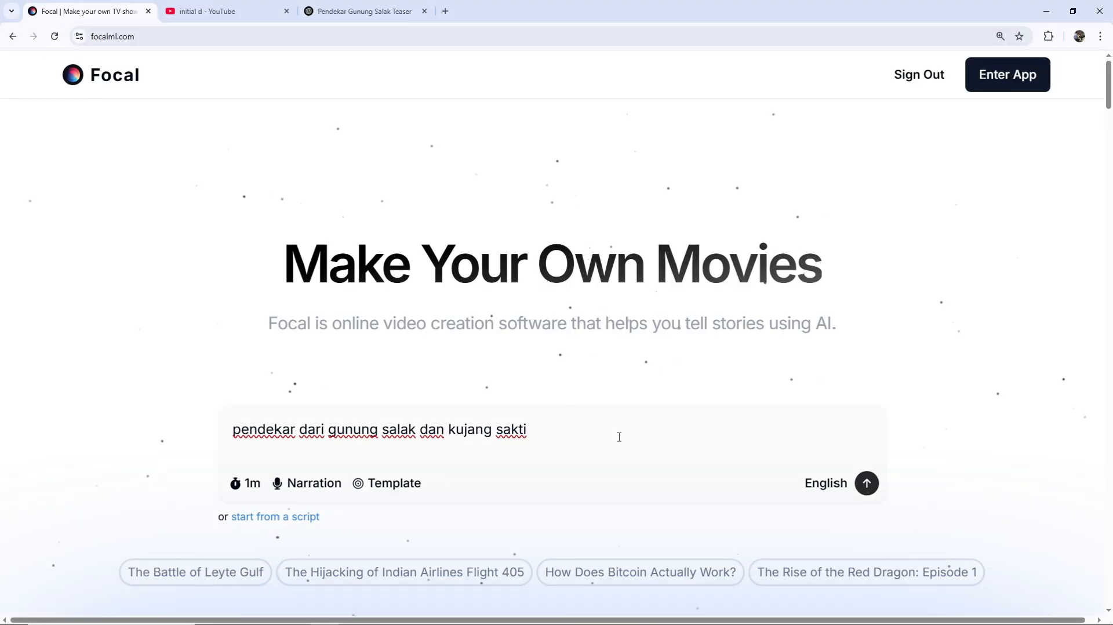
- Set the video language to Indonesian and submit the idea to generate the script
click(834, 491)
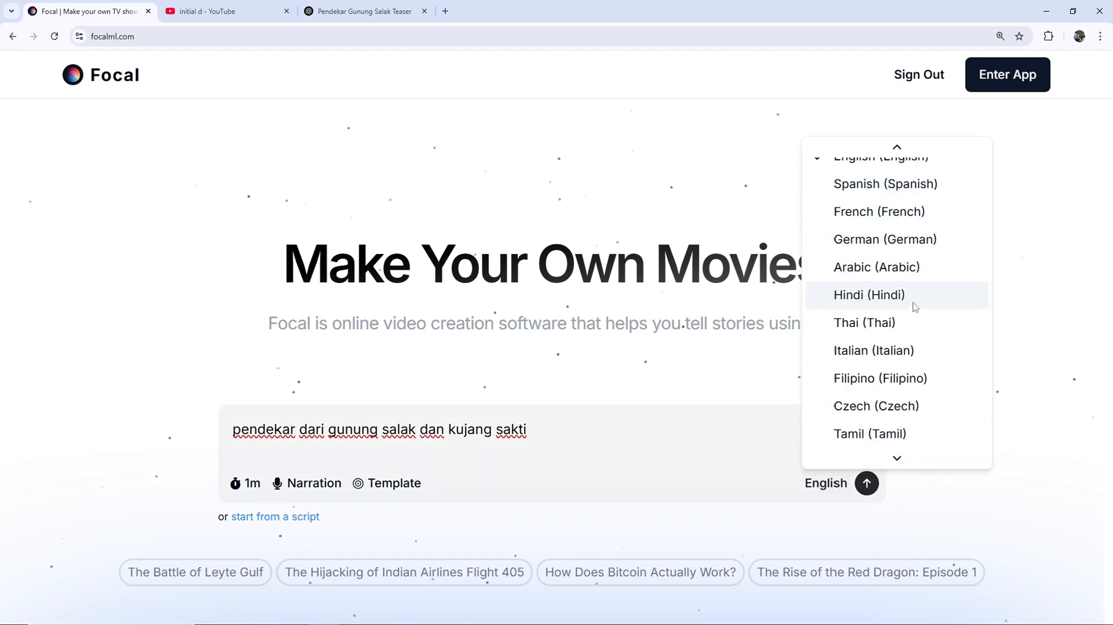
scroll(915, 307, down, 2)
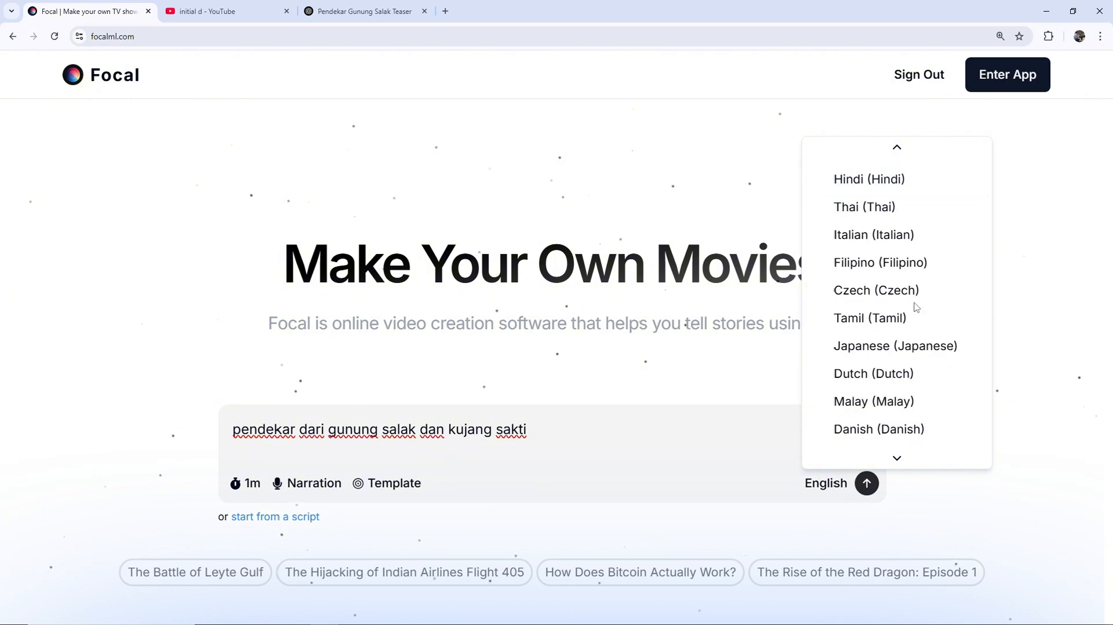
scroll(916, 307, down, 1)
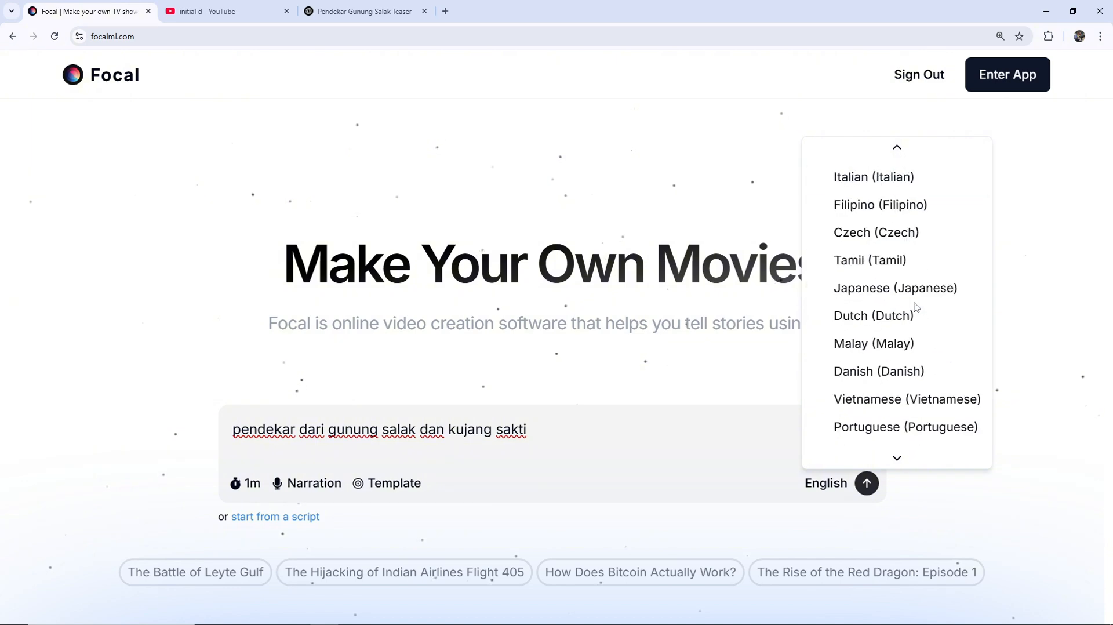
scroll(916, 307, down, 5)
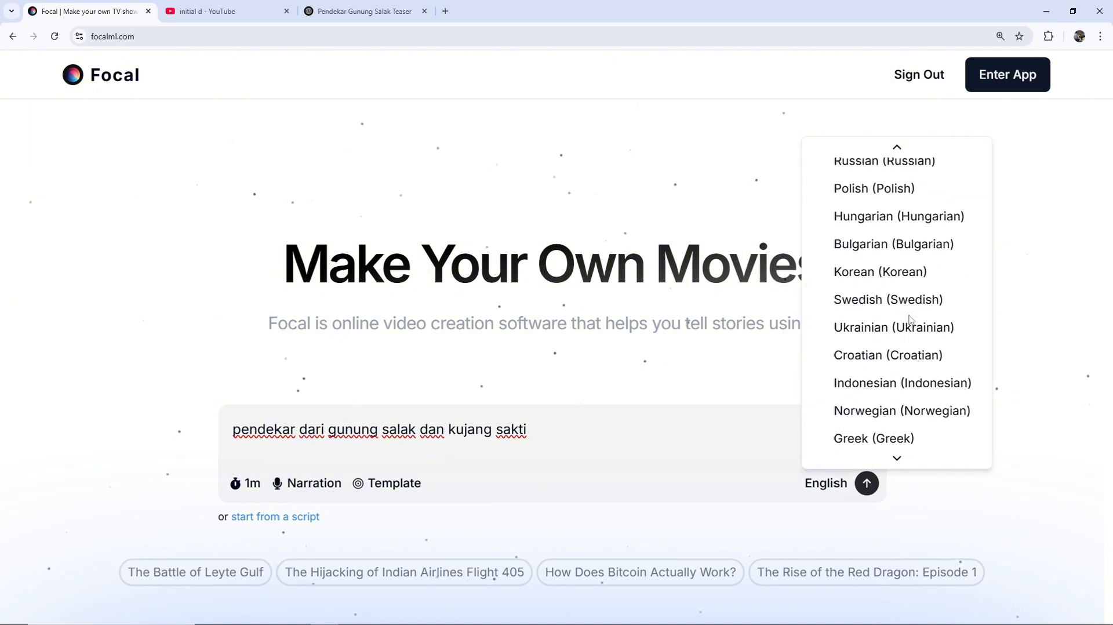
click(906, 391)
scroll(985, 395, down, 1)
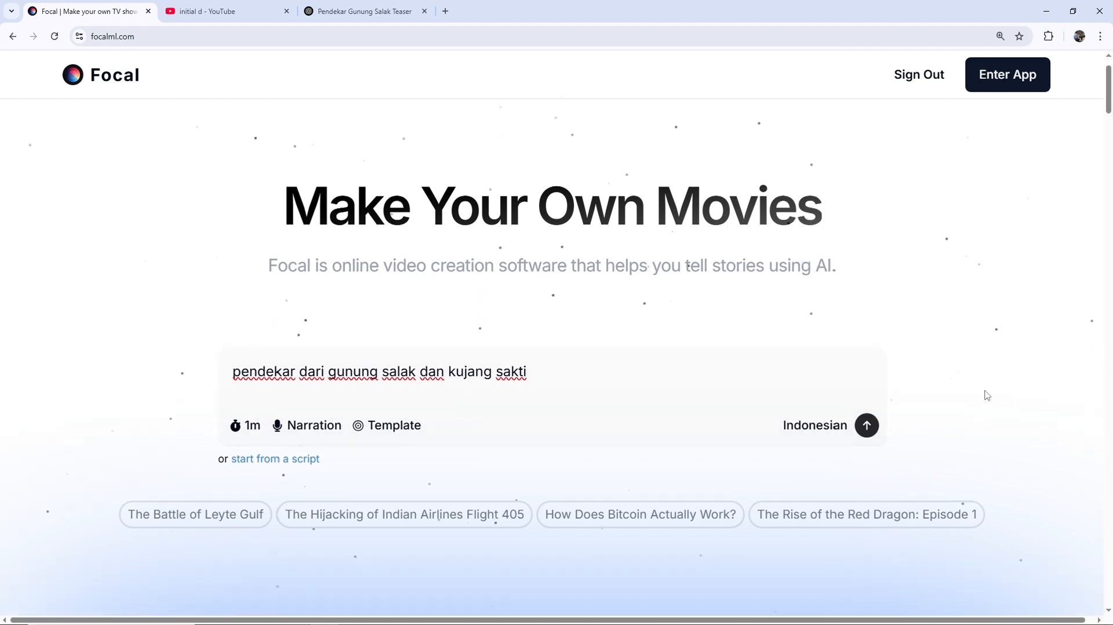
click(868, 427)
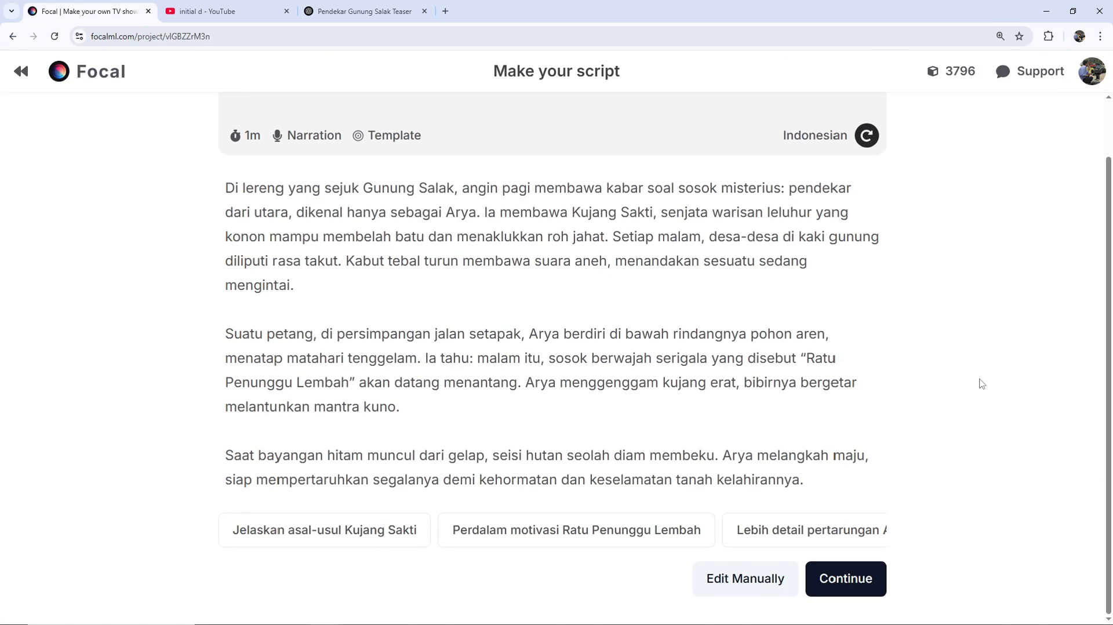
- Review the generated script and continue with it to the project settings
scroll(981, 384, up, 1)
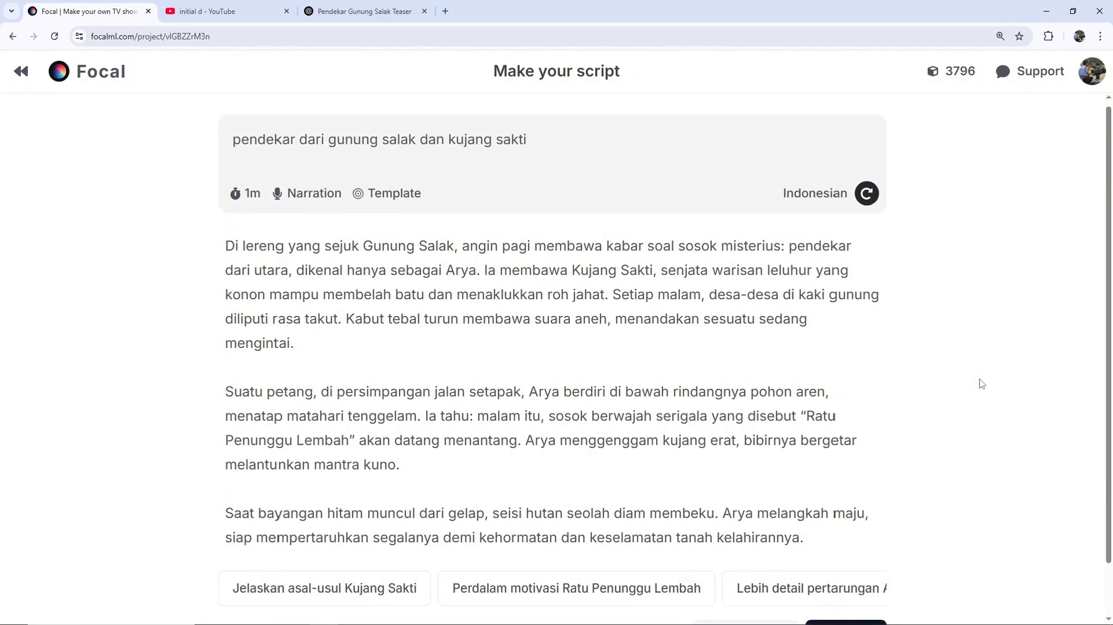
scroll(981, 384, down, 1)
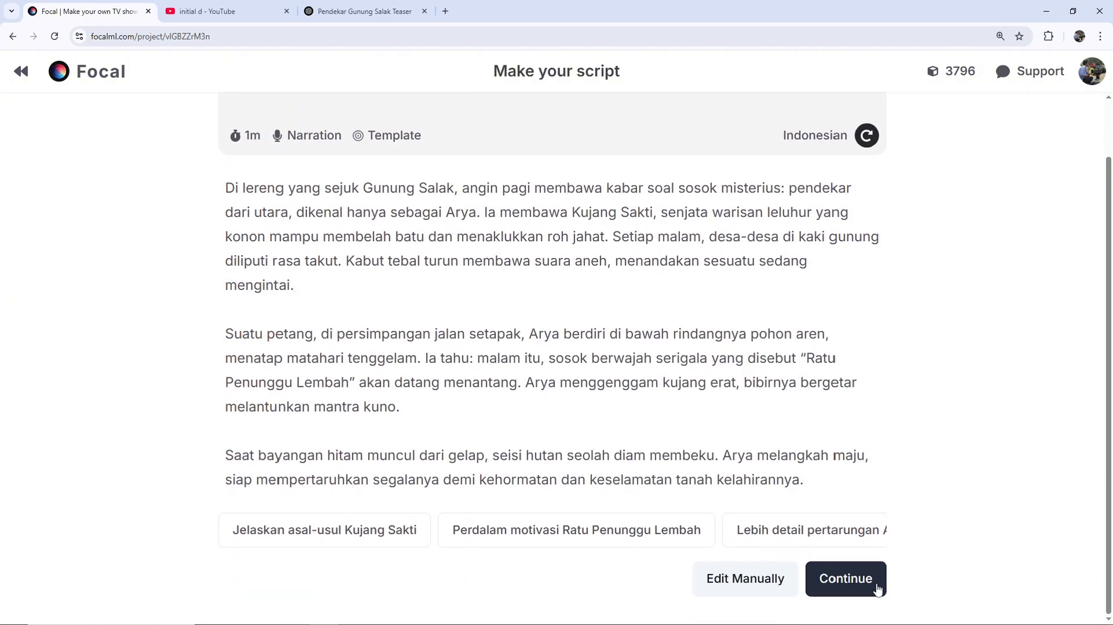
click(876, 590)
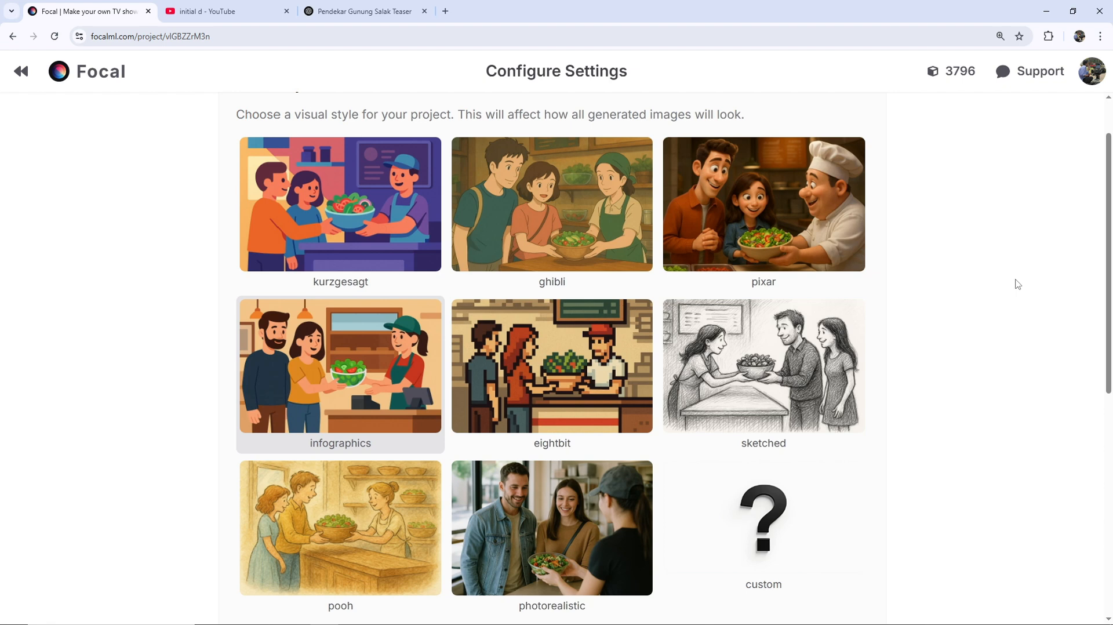
- Choose the photorealistic visual style for the project
scroll(1016, 284, down, 2)
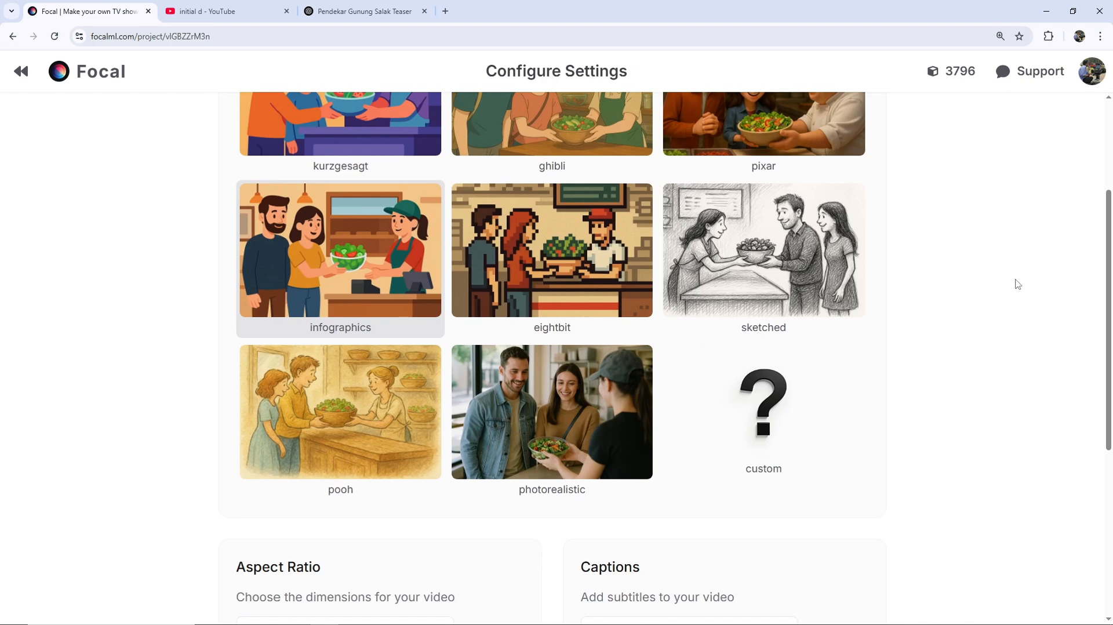
scroll(1016, 284, down, 2)
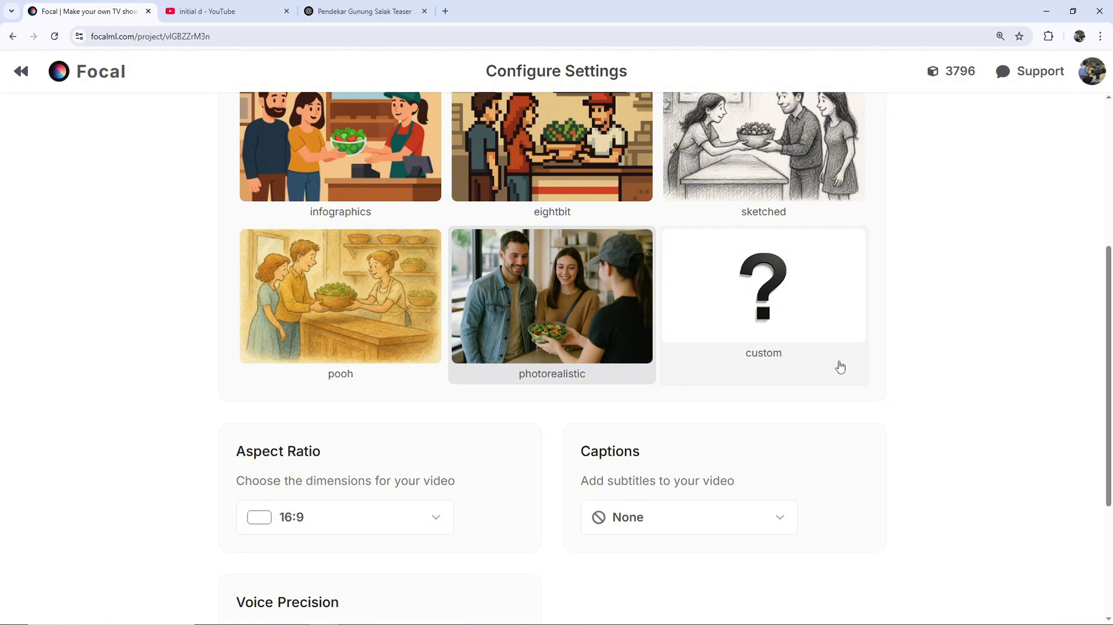
scroll(971, 403, down, 1)
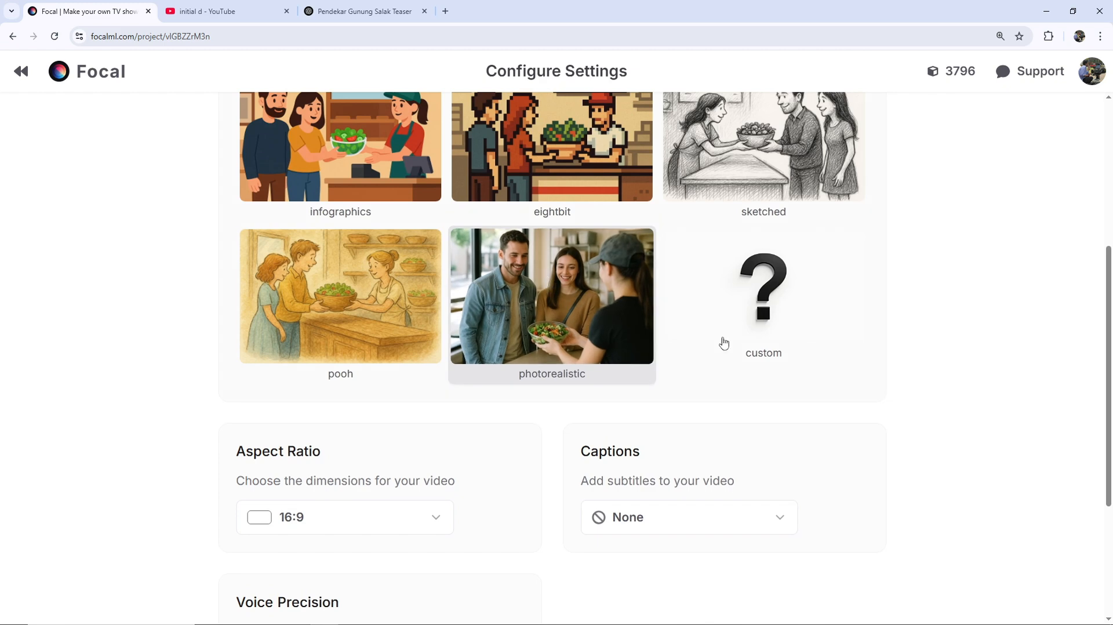
- Check the voice precision options, keep Exact, and create the video
scroll(998, 369, down, 4)
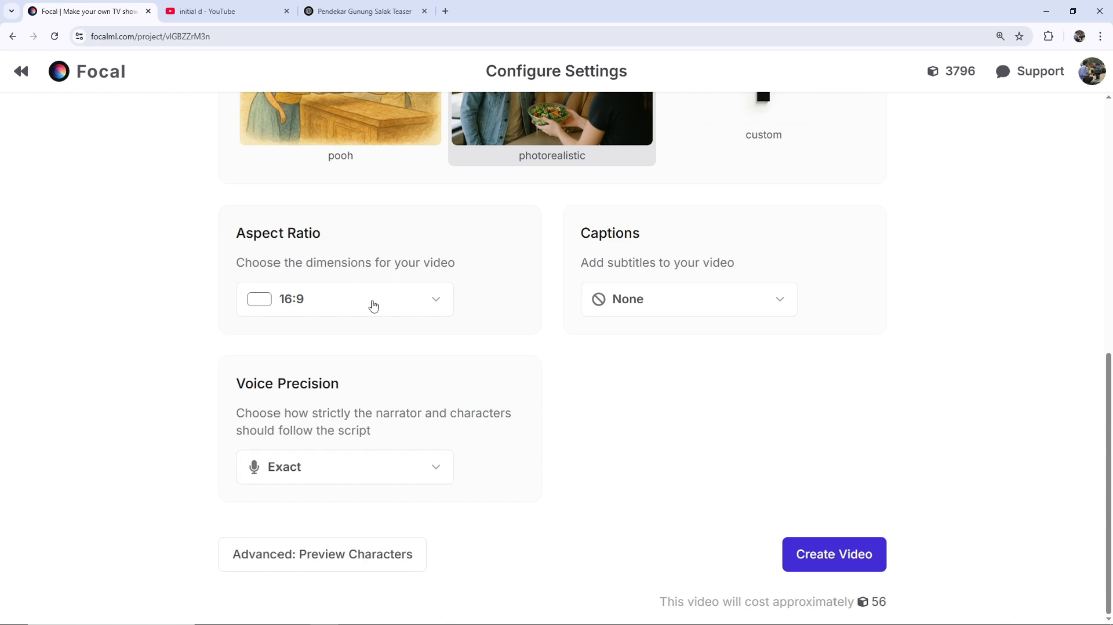
click(418, 468)
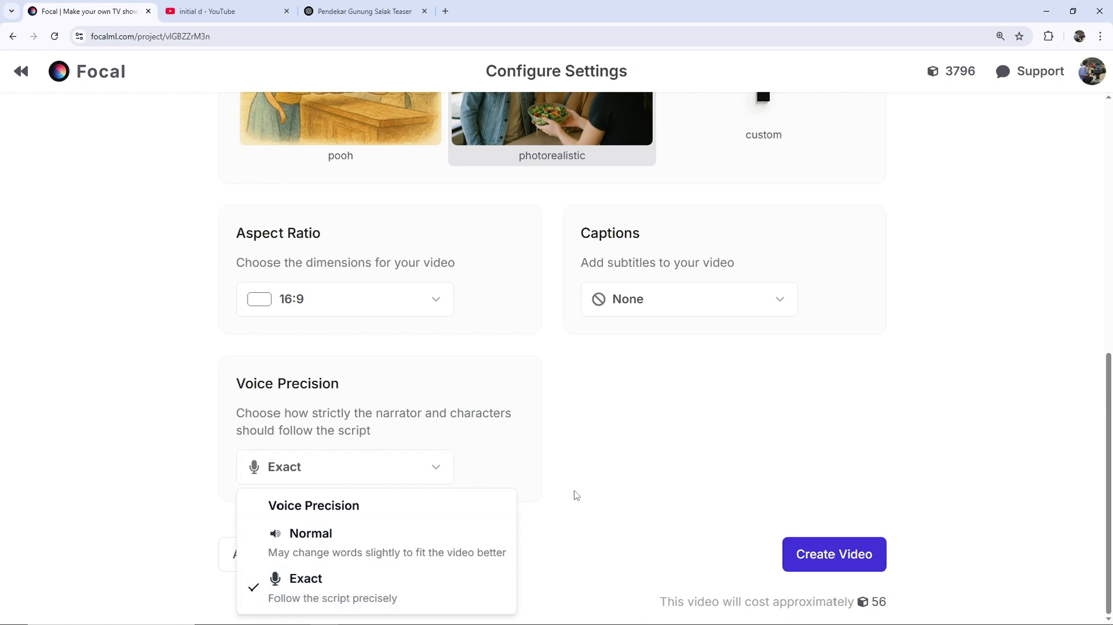
click(593, 479)
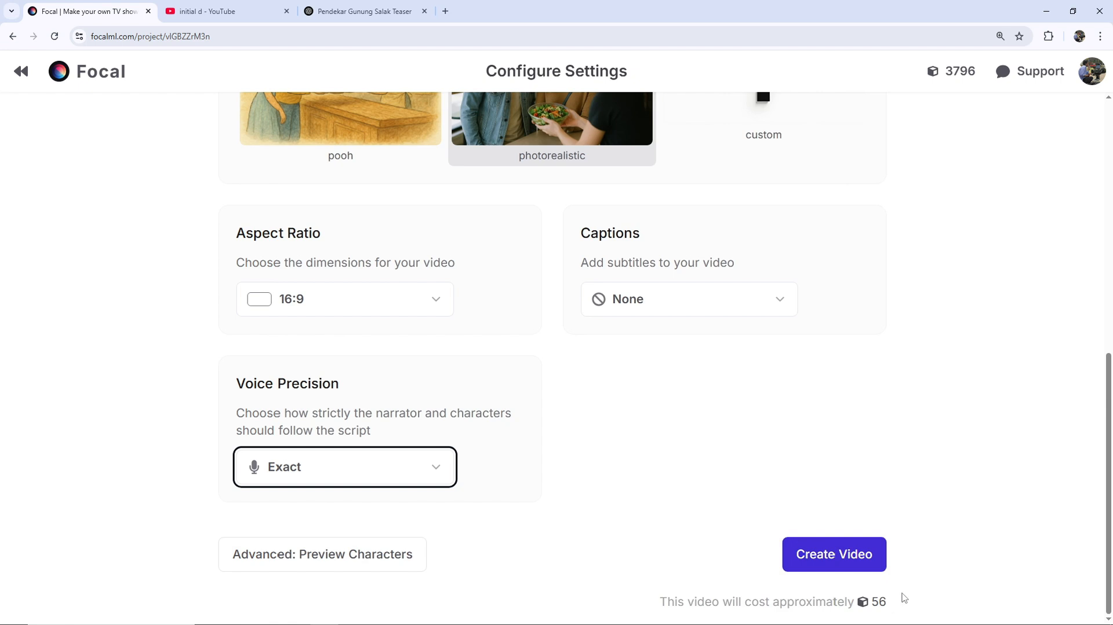
click(847, 560)
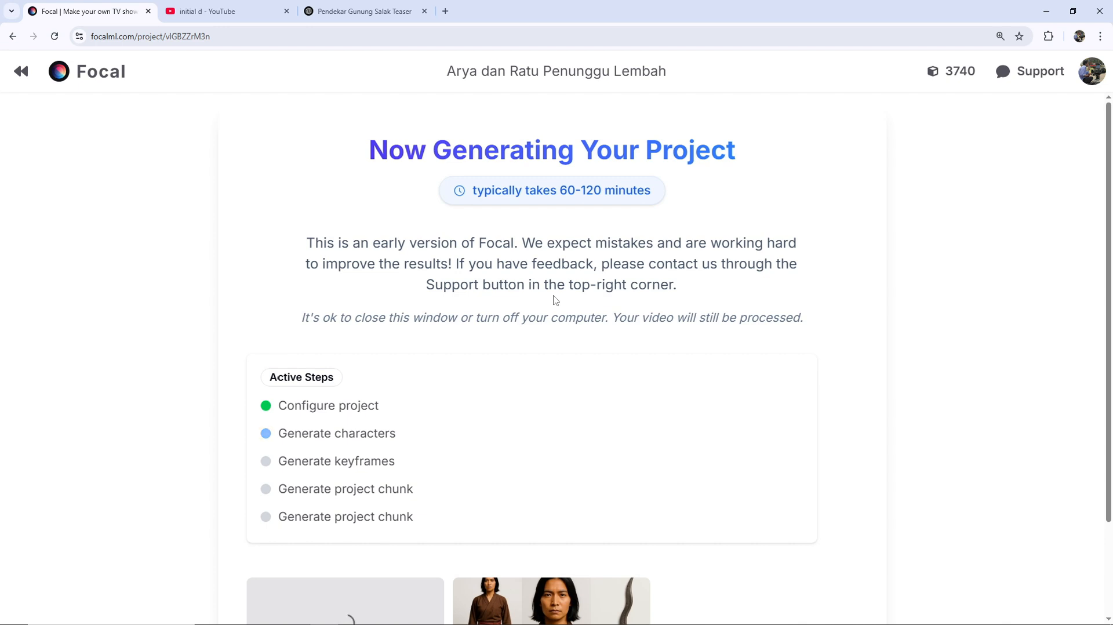
- Check the generation progress and generated images, and view the finished video in full screen
scroll(963, 340, down, 2)
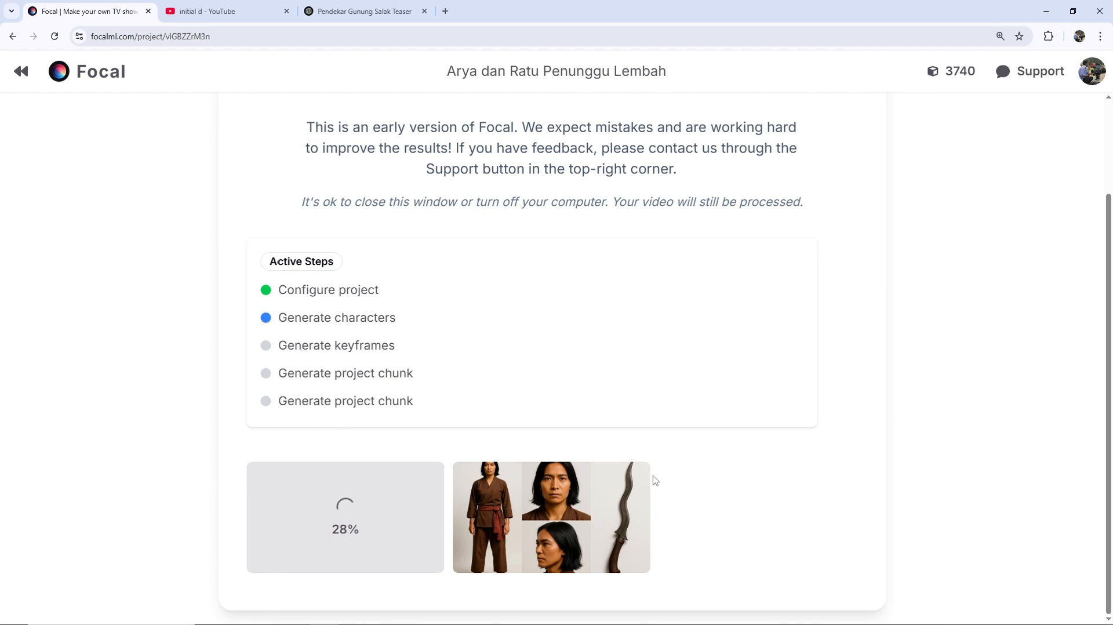
scroll(1016, 472, down, 3)
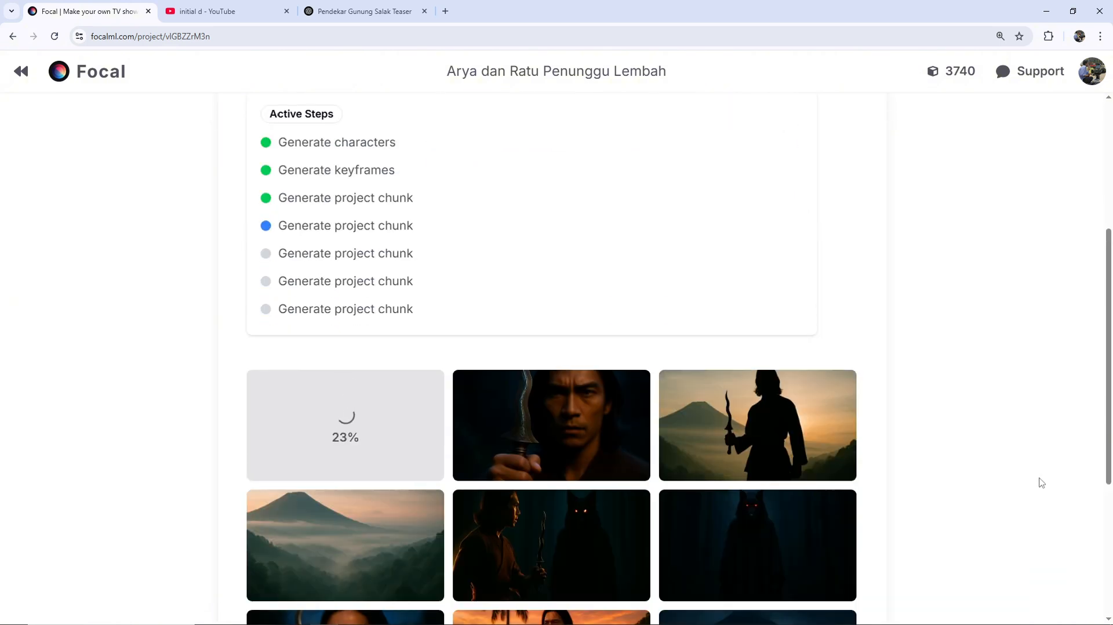
scroll(1029, 390, down, 4)
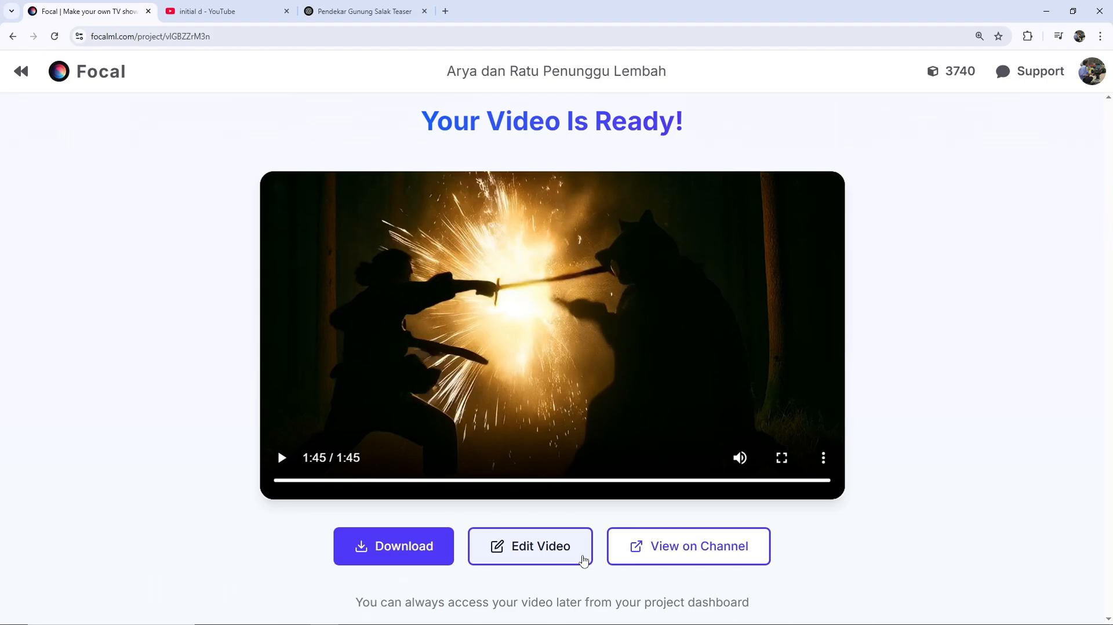
click(781, 457)
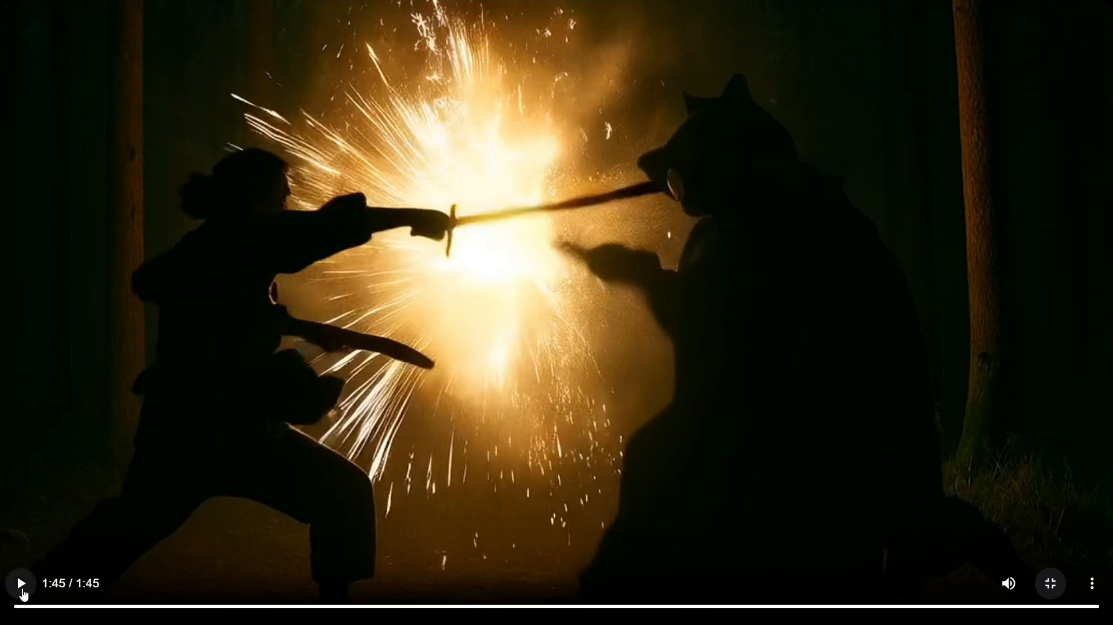
key(Escape)
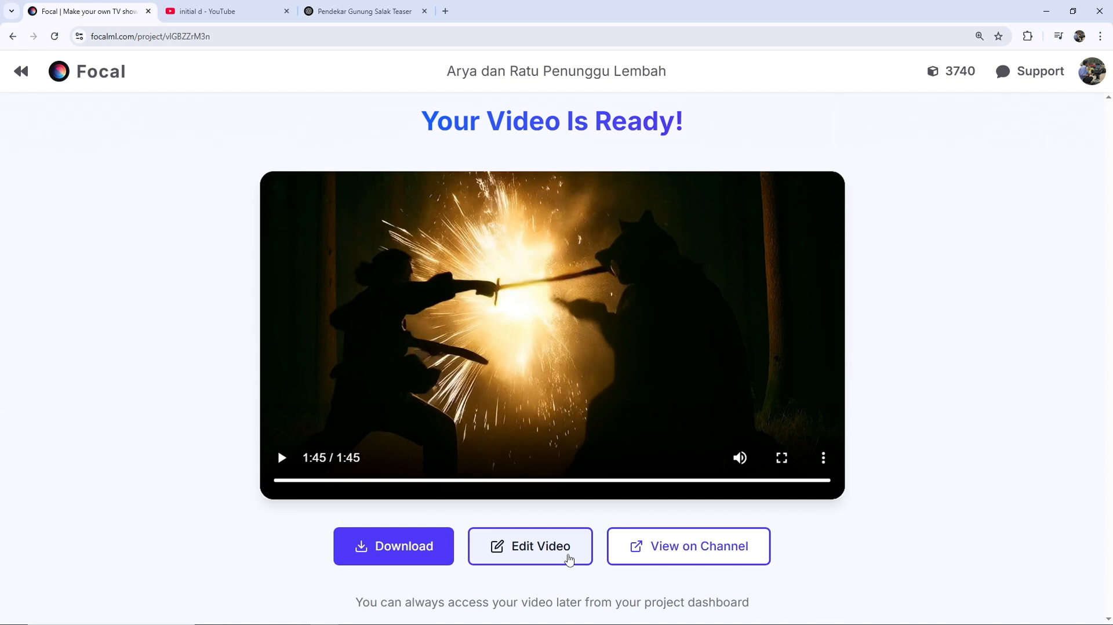
- Open the finished video for editing and play the timeline from the start of the third clip, pausing within it
click(569, 558)
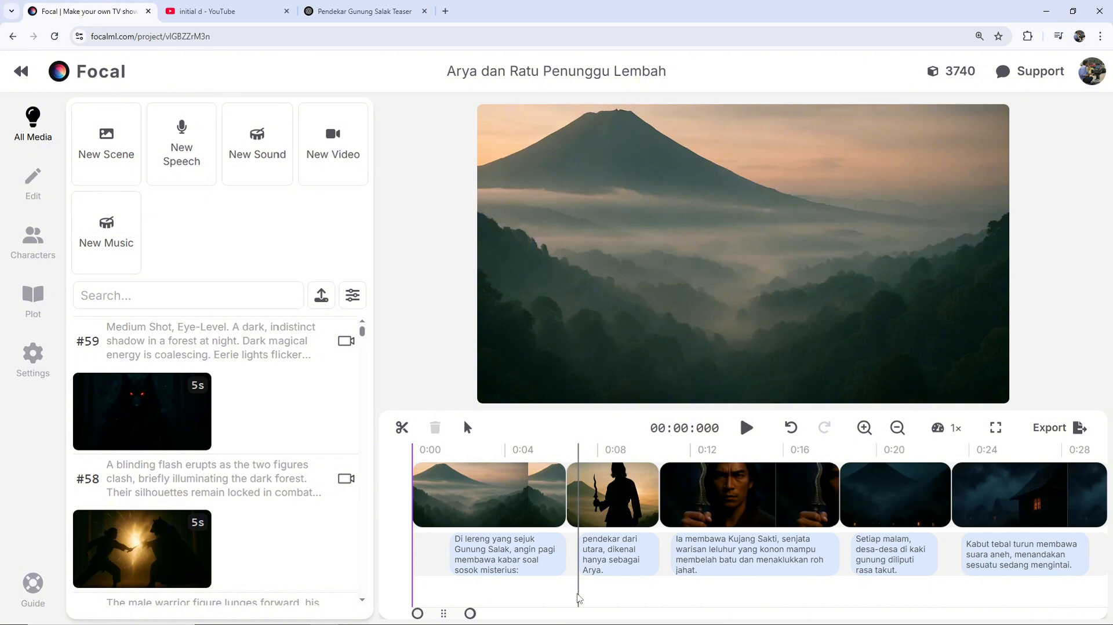
click(665, 455)
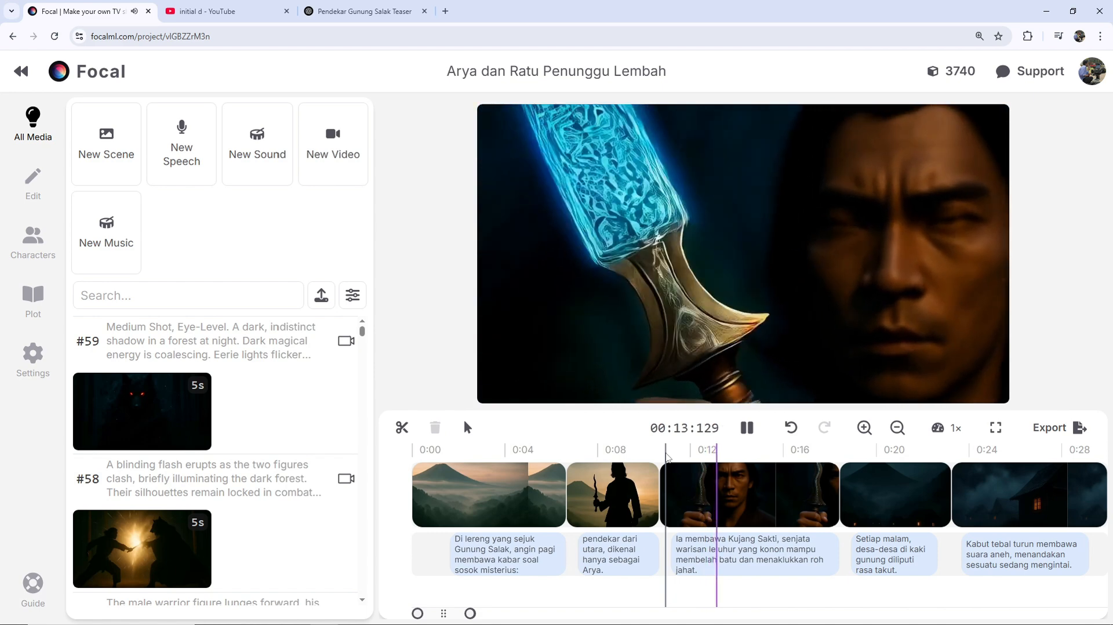
key(space)
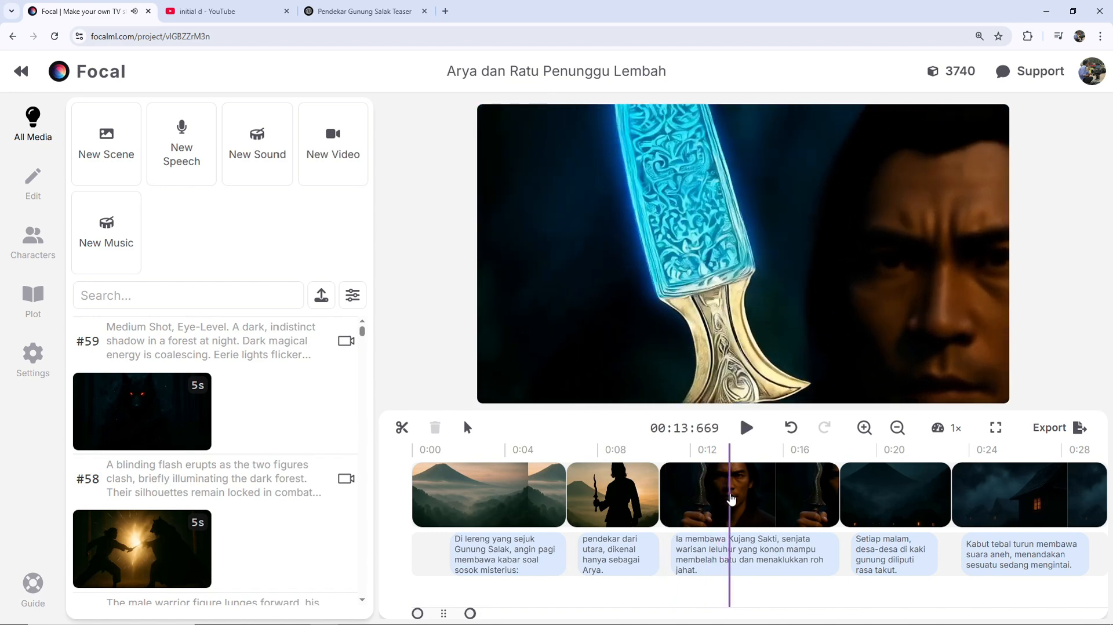
- Open the third timeline clip, the close-up of the warrior holding the kujang, and examine its Edit Image and Animate options
click(732, 498)
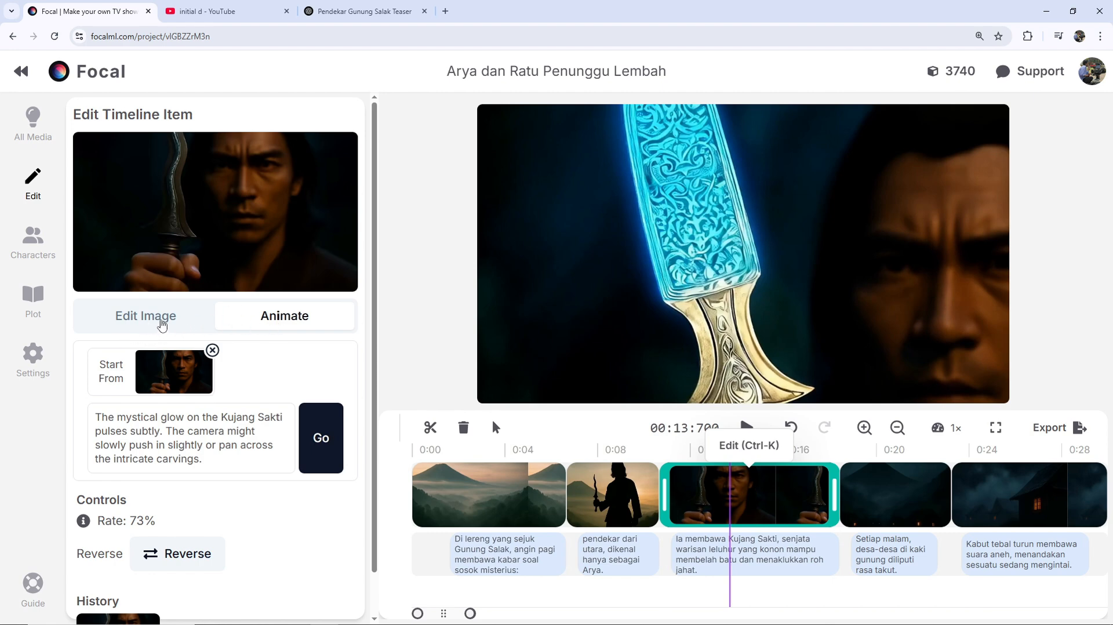
click(160, 321)
click(299, 319)
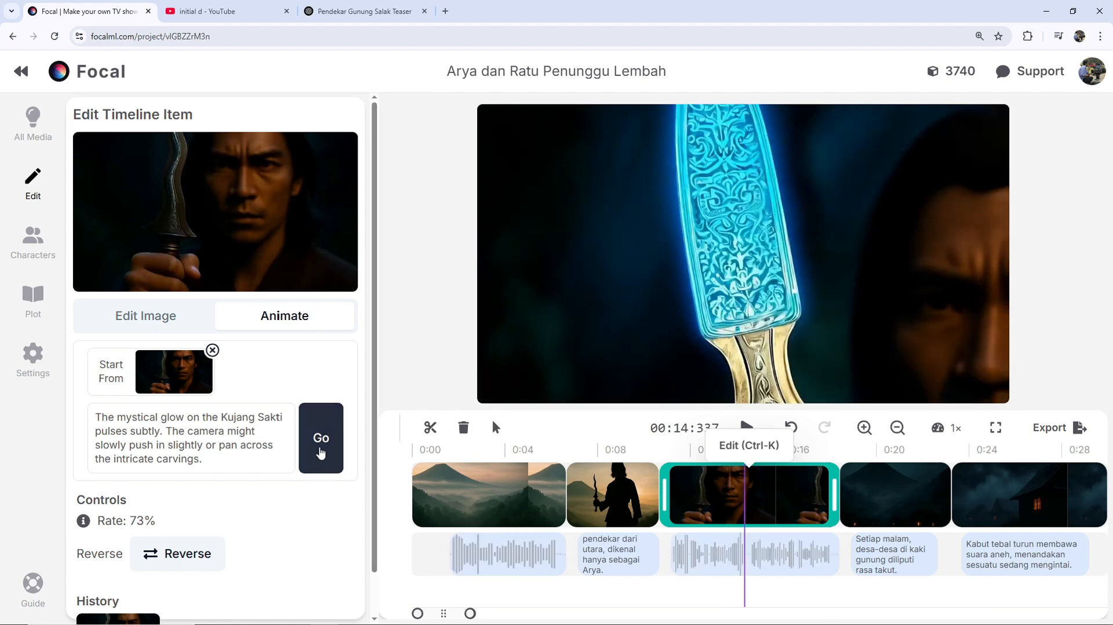
- Regenerate the animation of the third timeline clip, the warrior's kujang close-up, from its existing prompt
click(320, 451)
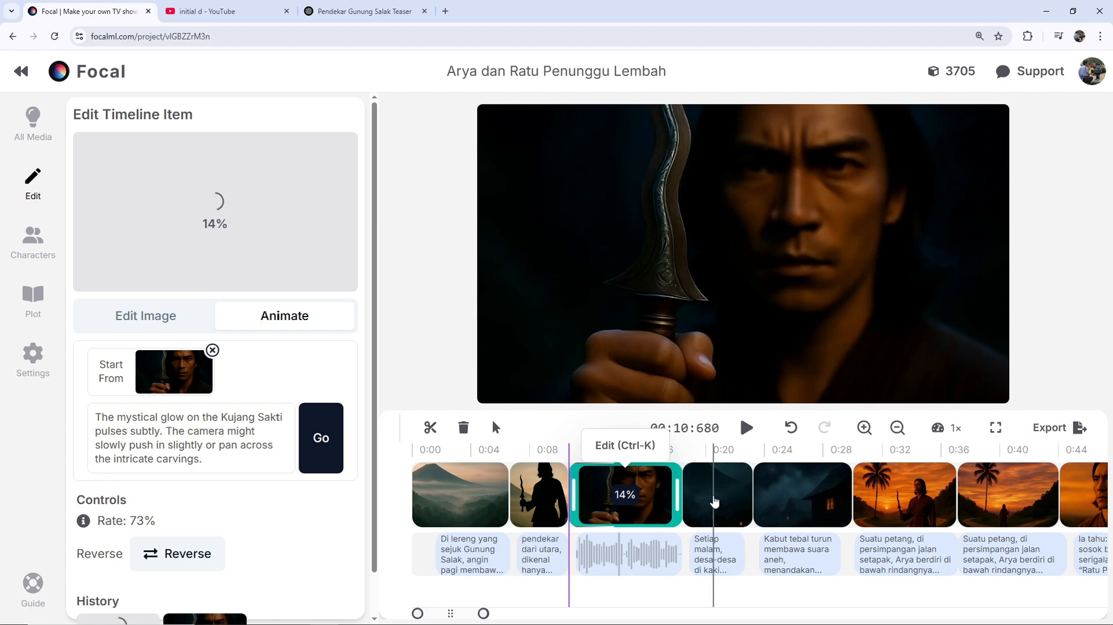
- Trim the end of the fifth clip, the foggy night village, and move the sunset clip and its narration up against it
click(810, 497)
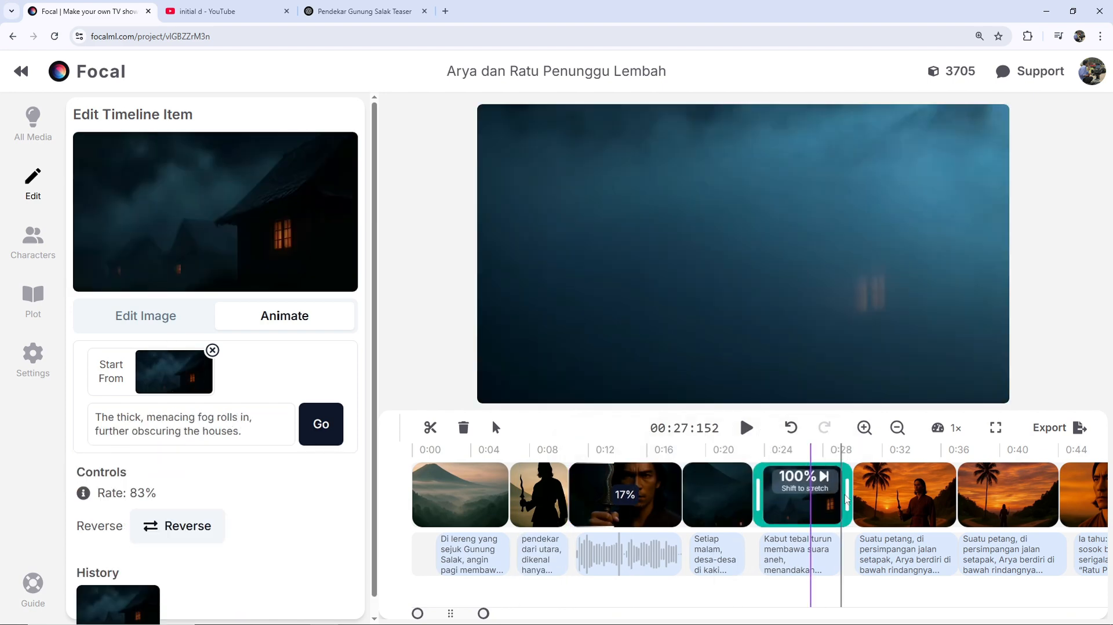
drag(846, 499, 826, 505)
key(space)
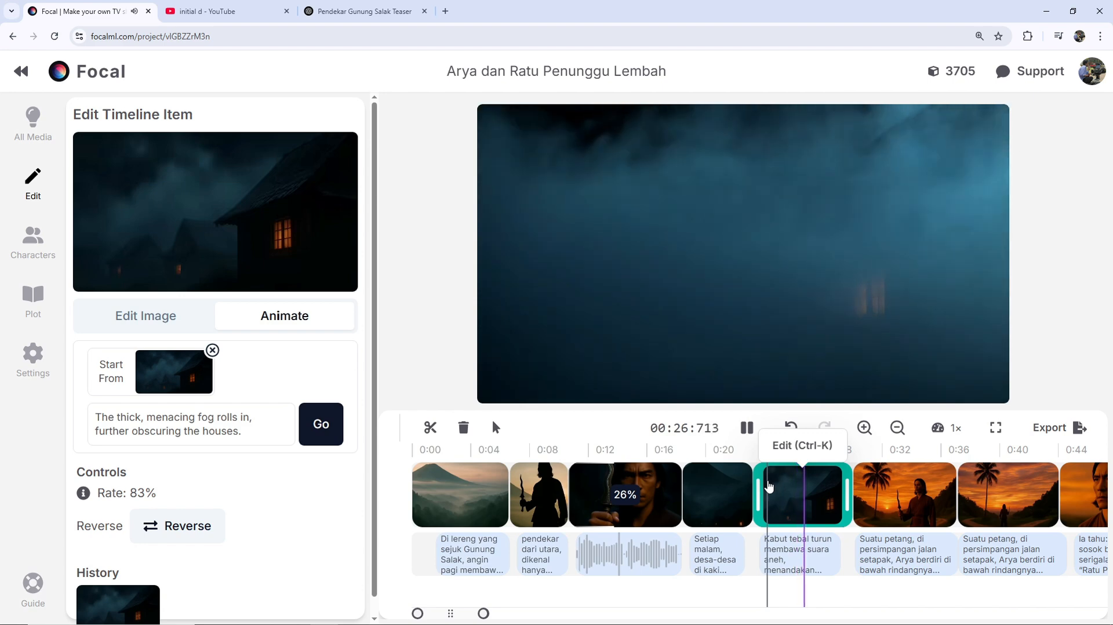
key(space)
drag(847, 497, 834, 495)
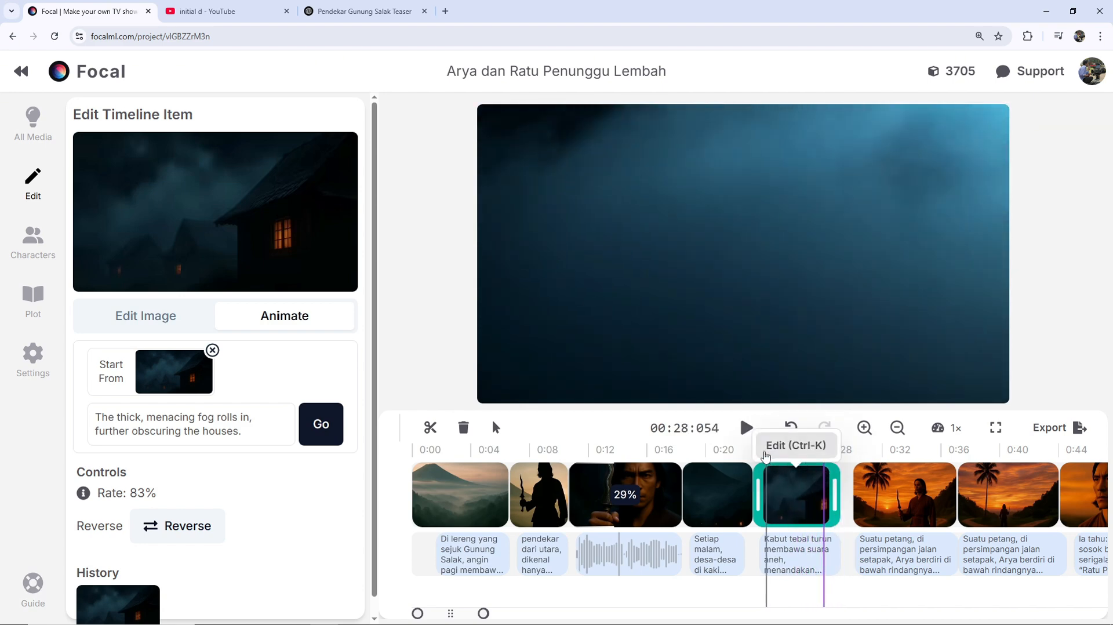
click(910, 496)
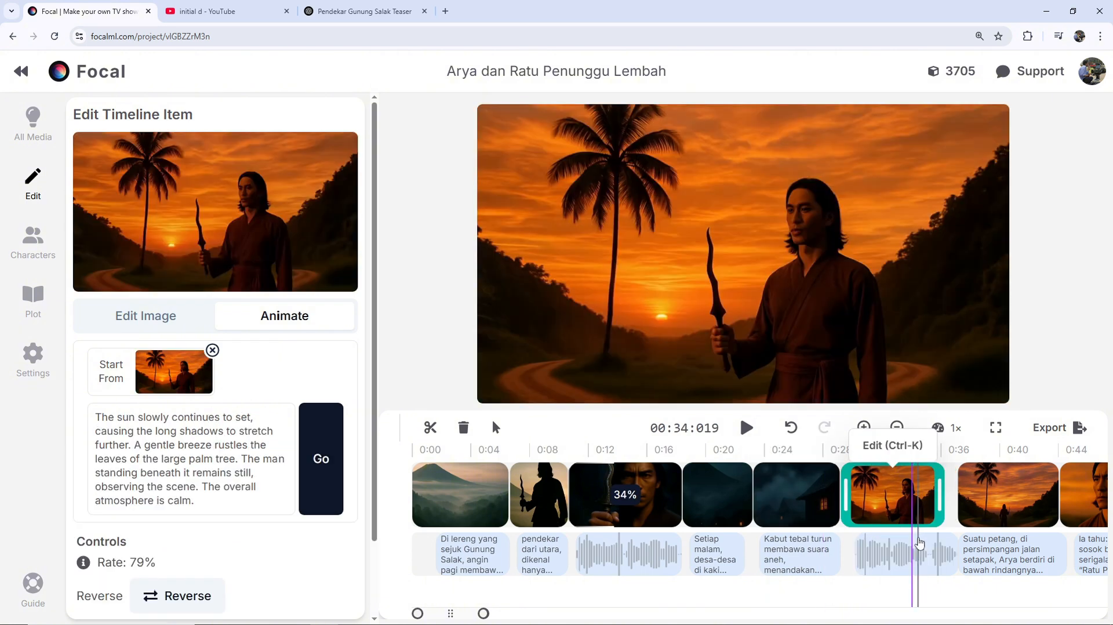
click(908, 545)
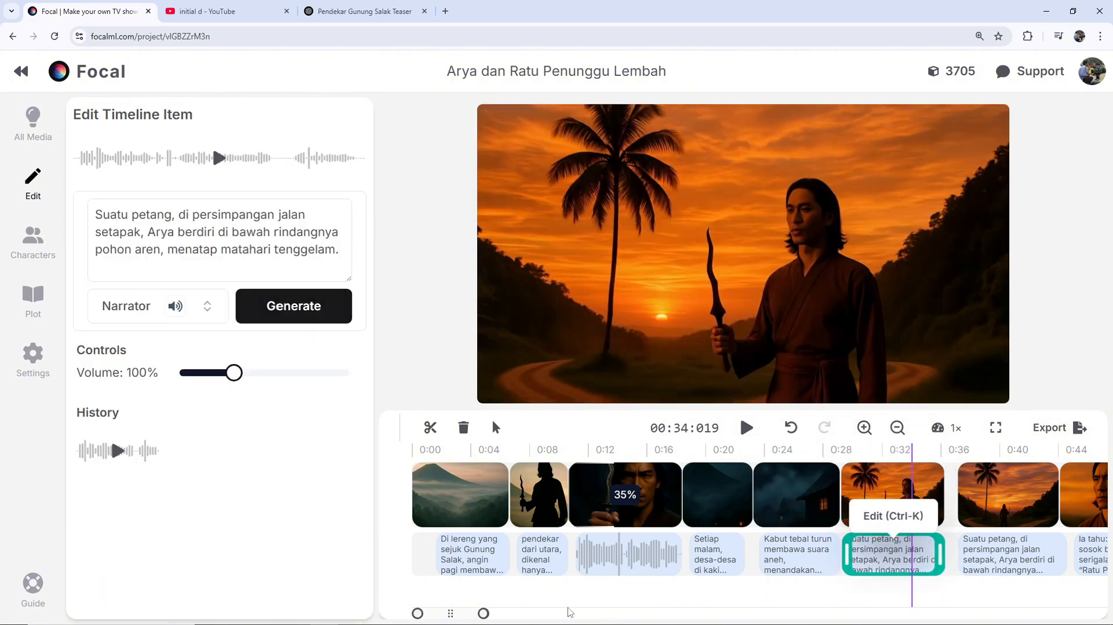
- Delete the second palm-tree sunset clip and its repeated narration, close the gap, and play the timeline from the sixth clip, then select that clip
drag(484, 613, 515, 613)
click(728, 455)
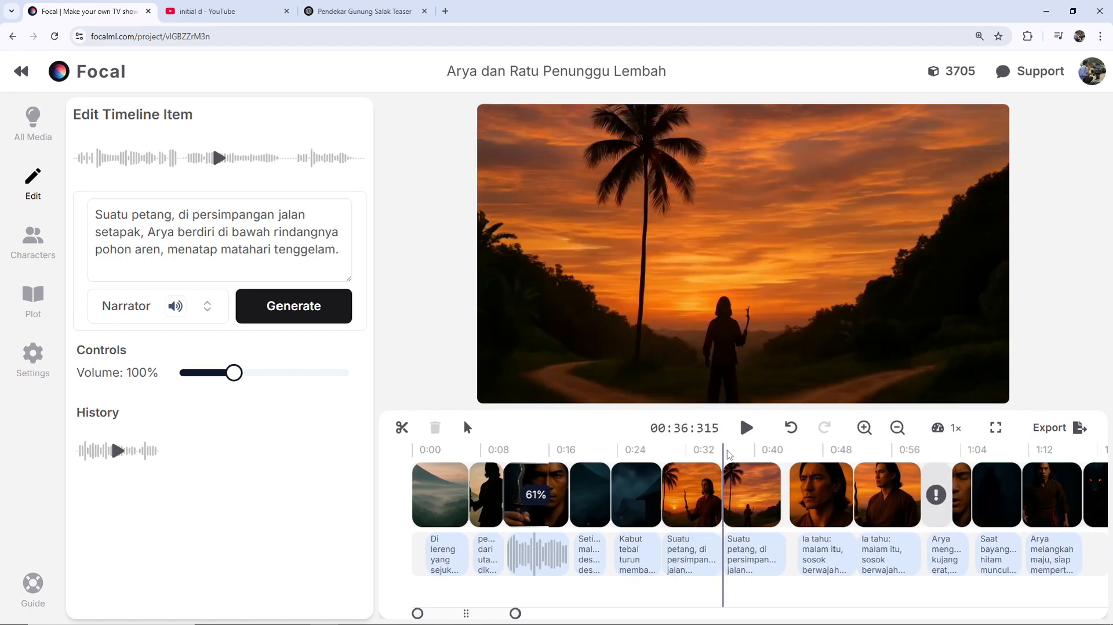
click(746, 489)
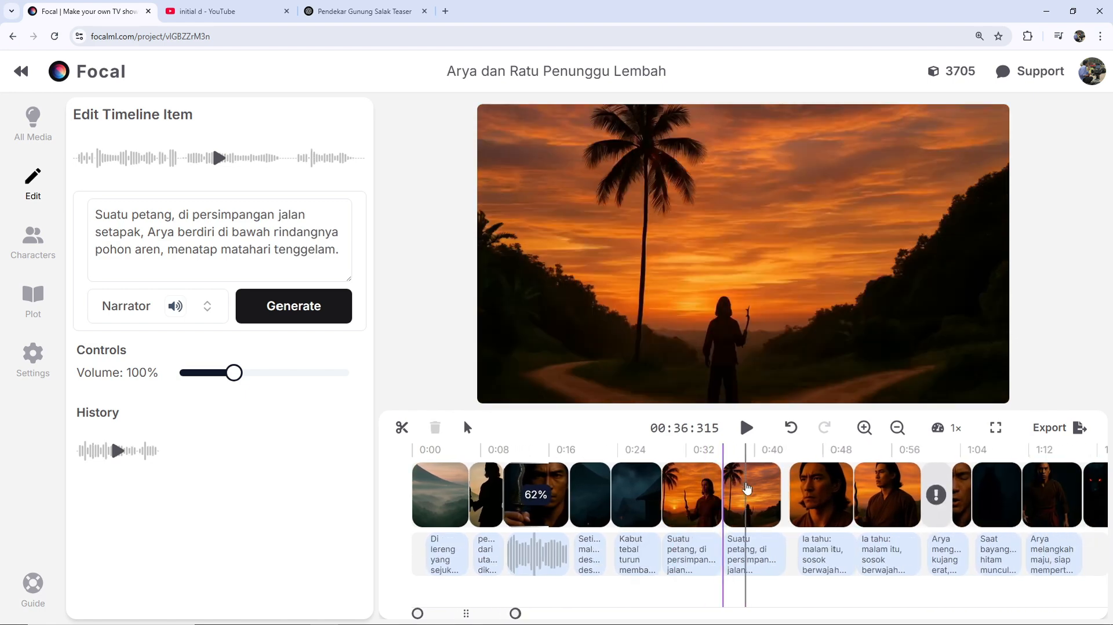
key(Delete)
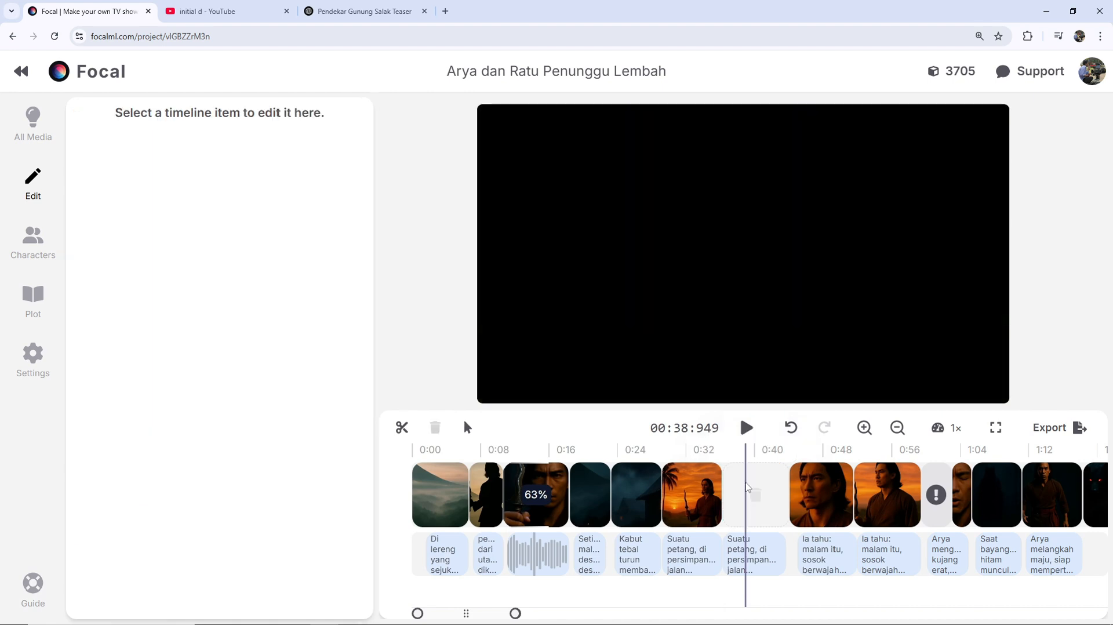
click(683, 455)
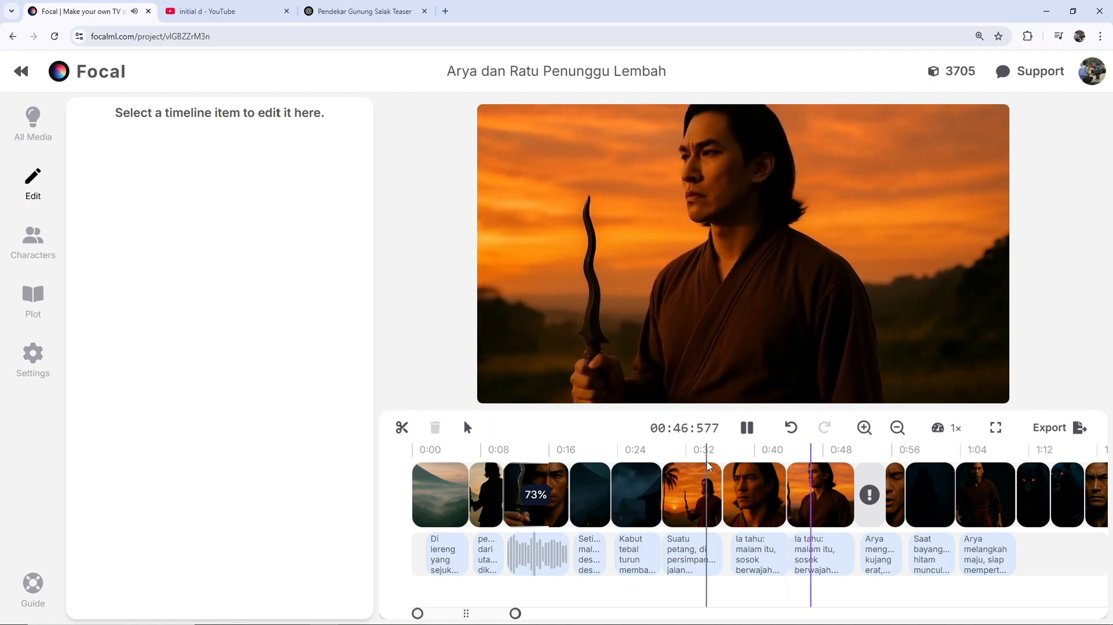
click(703, 525)
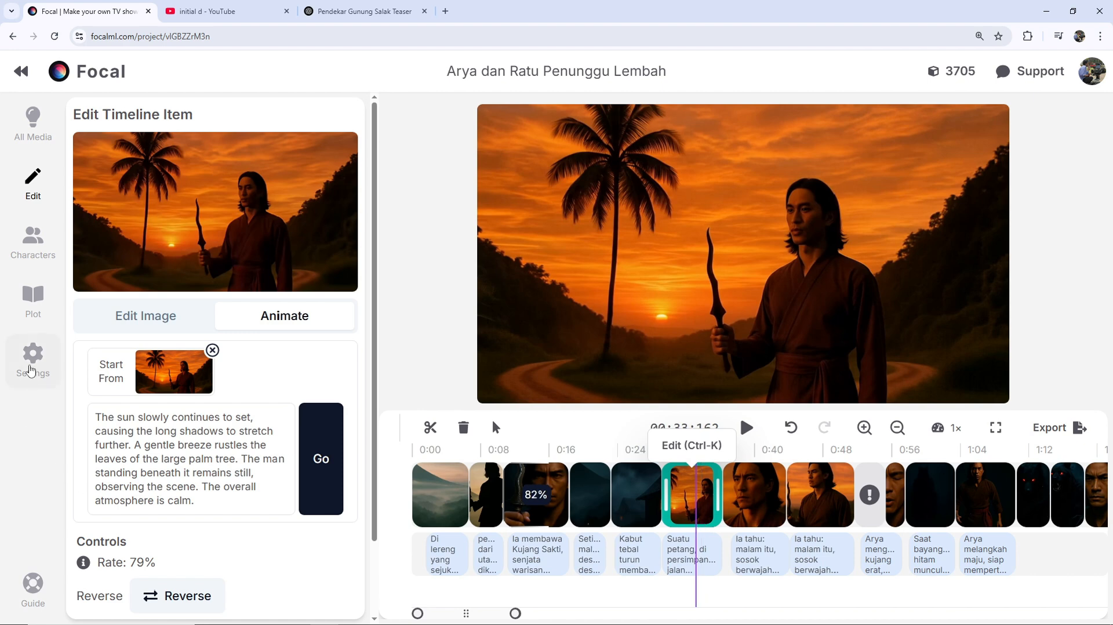
- Examine the available image, video and voice models in the project's global settings, including their speeds and credit costs
click(32, 362)
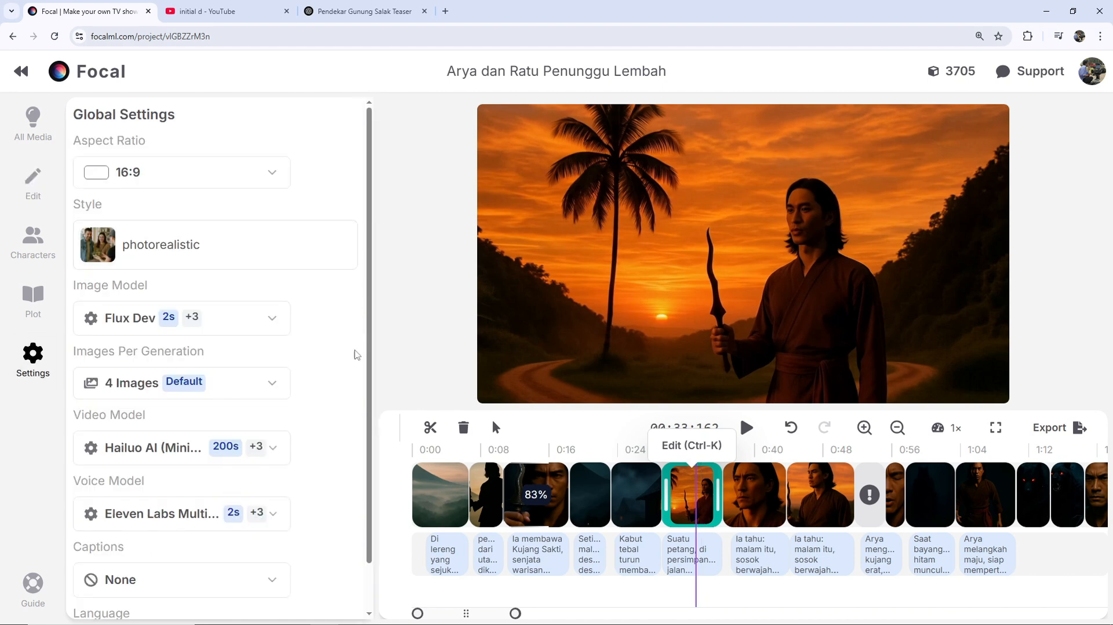
scroll(337, 330, down, 1)
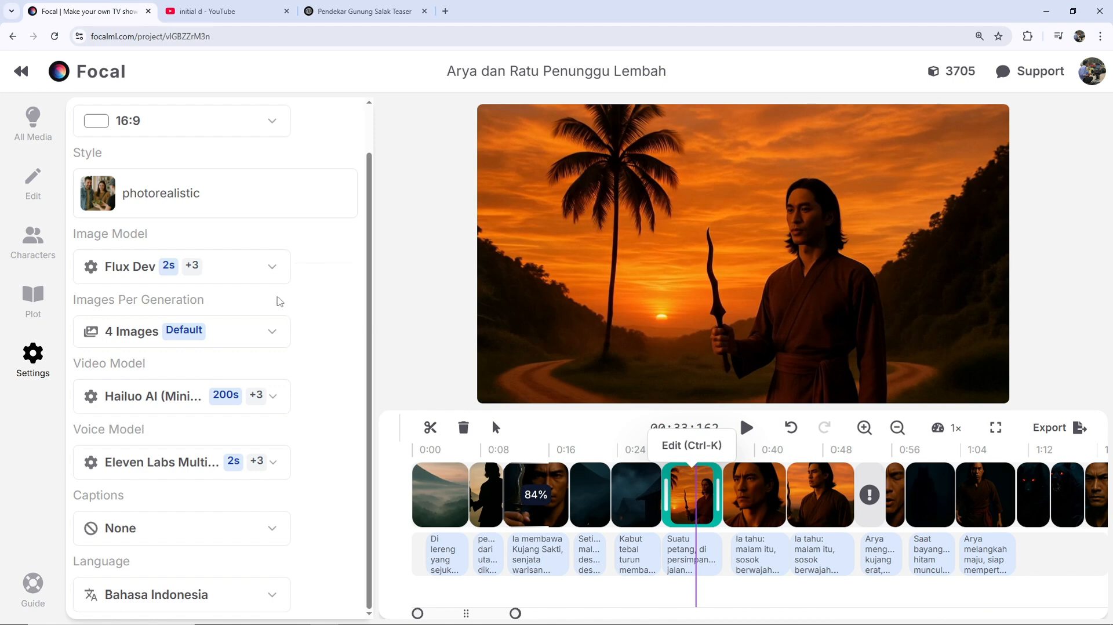
click(273, 270)
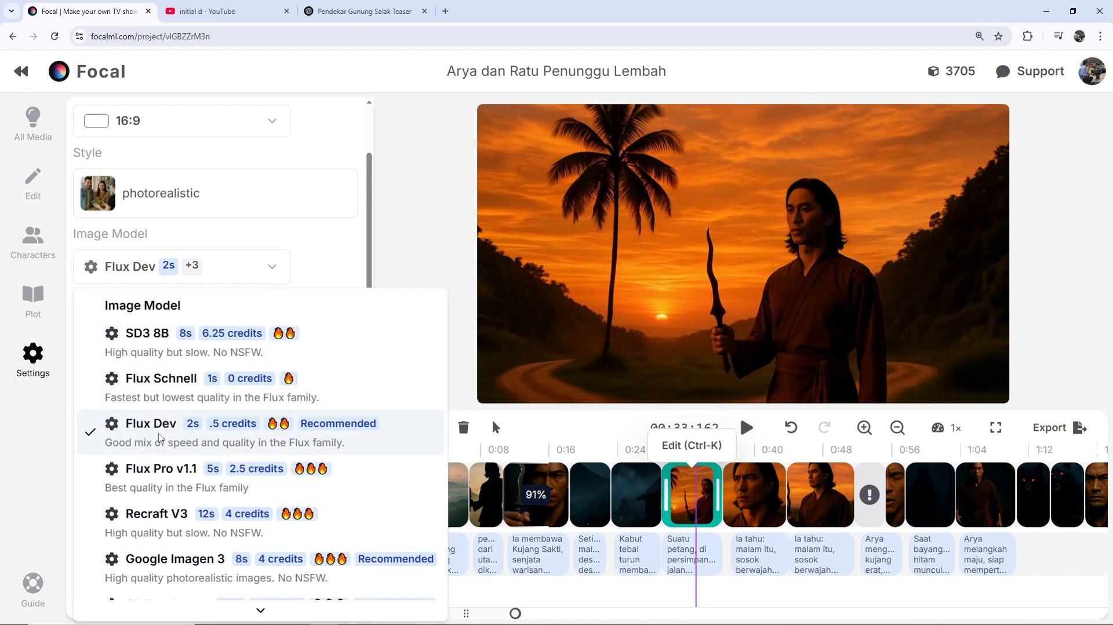
scroll(164, 476, down, 1)
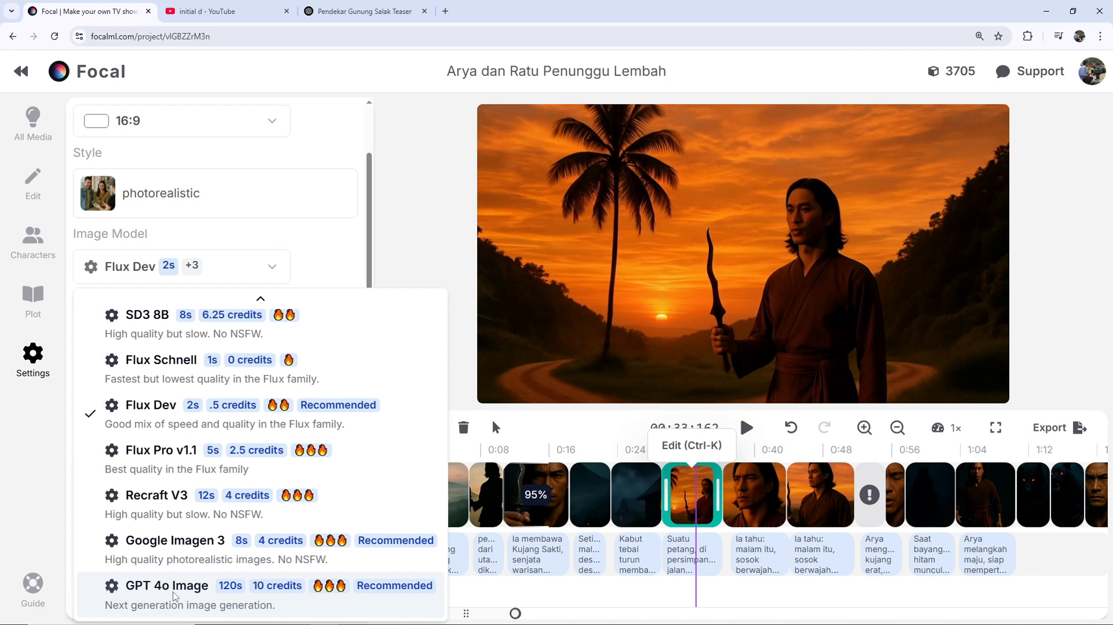
scroll(186, 574, up, 1)
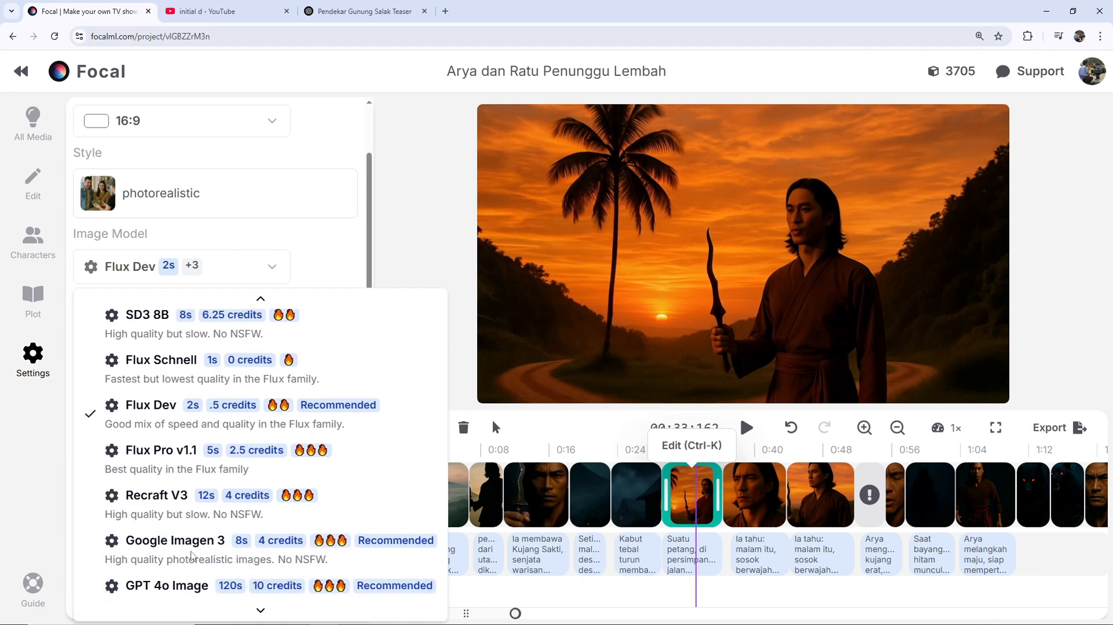
scroll(211, 540, down, 1)
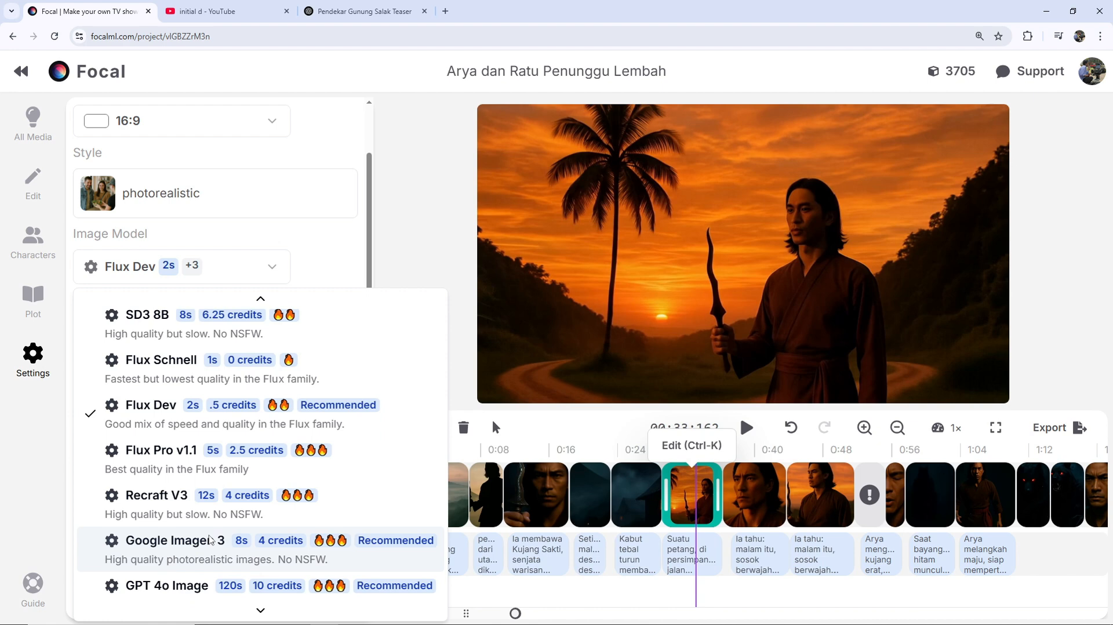
click(430, 216)
click(277, 399)
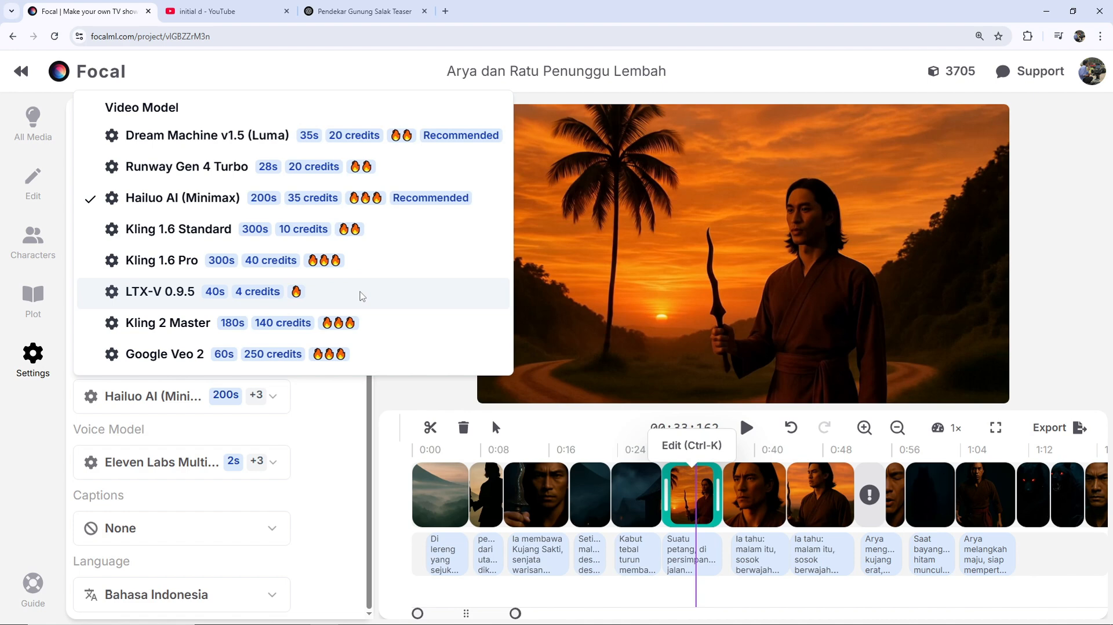
click(264, 462)
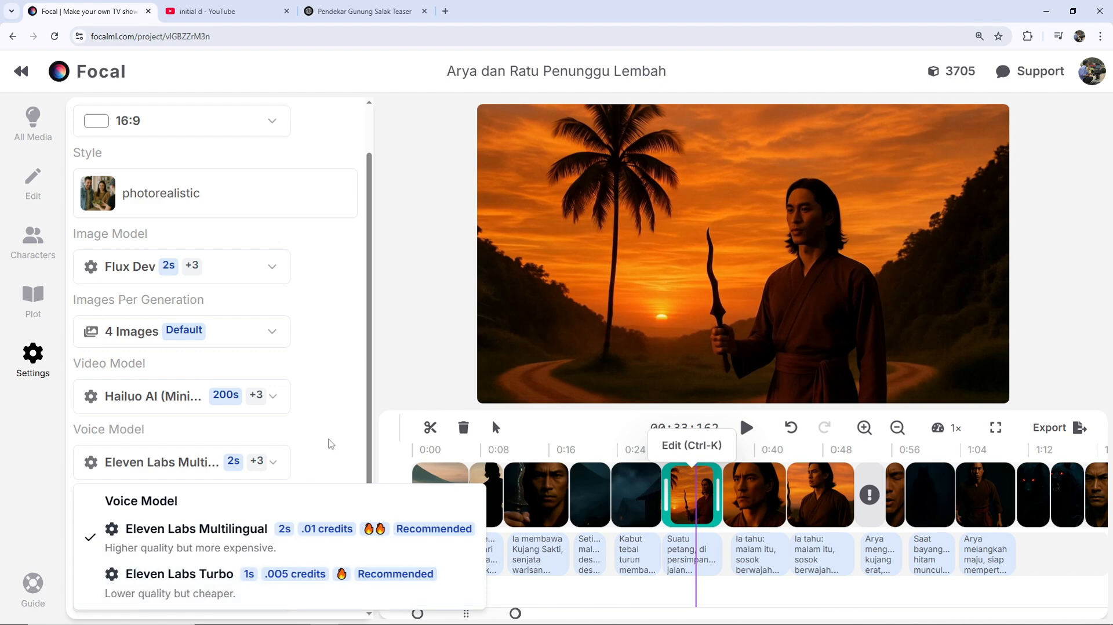
key(Escape)
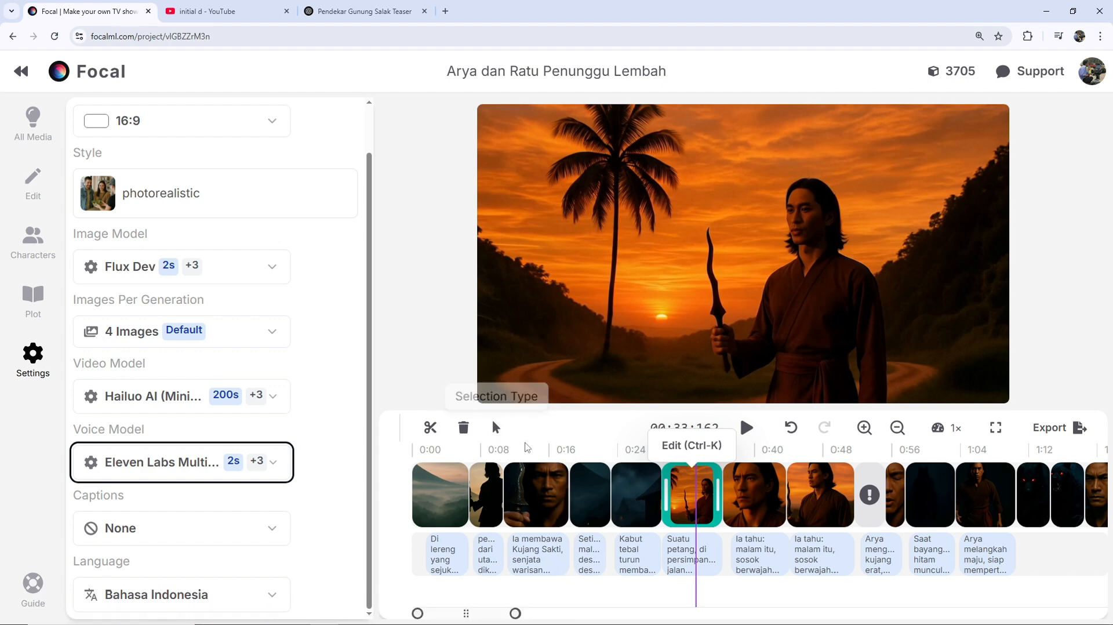
- Play the third clip from its start, pause within it, and open the clip to review its animation options
click(533, 450)
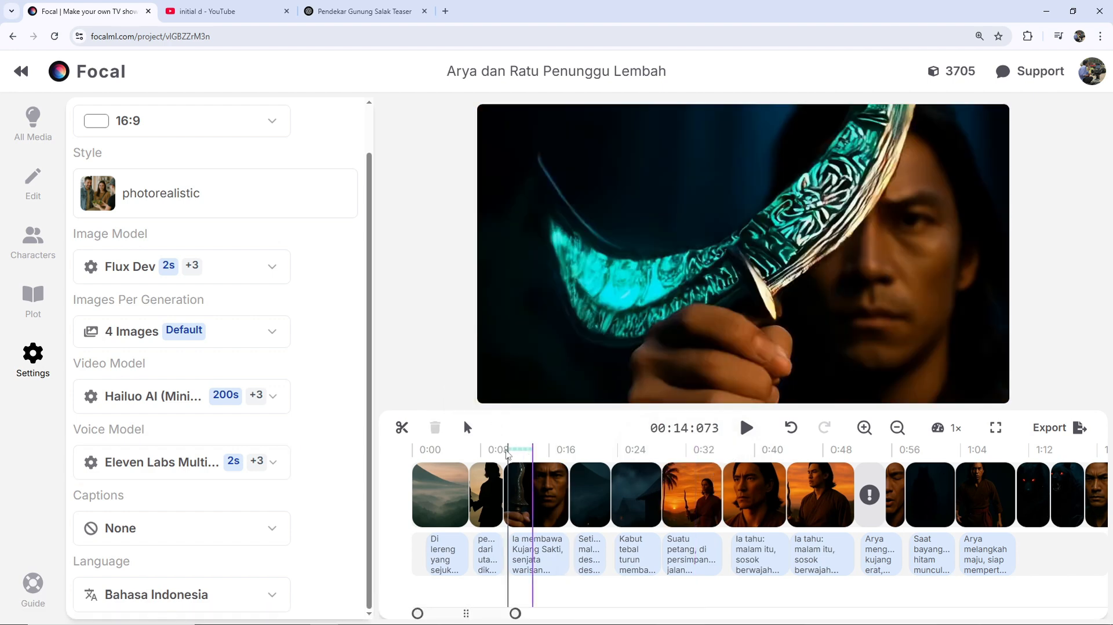
click(496, 451)
click(502, 455)
key(space)
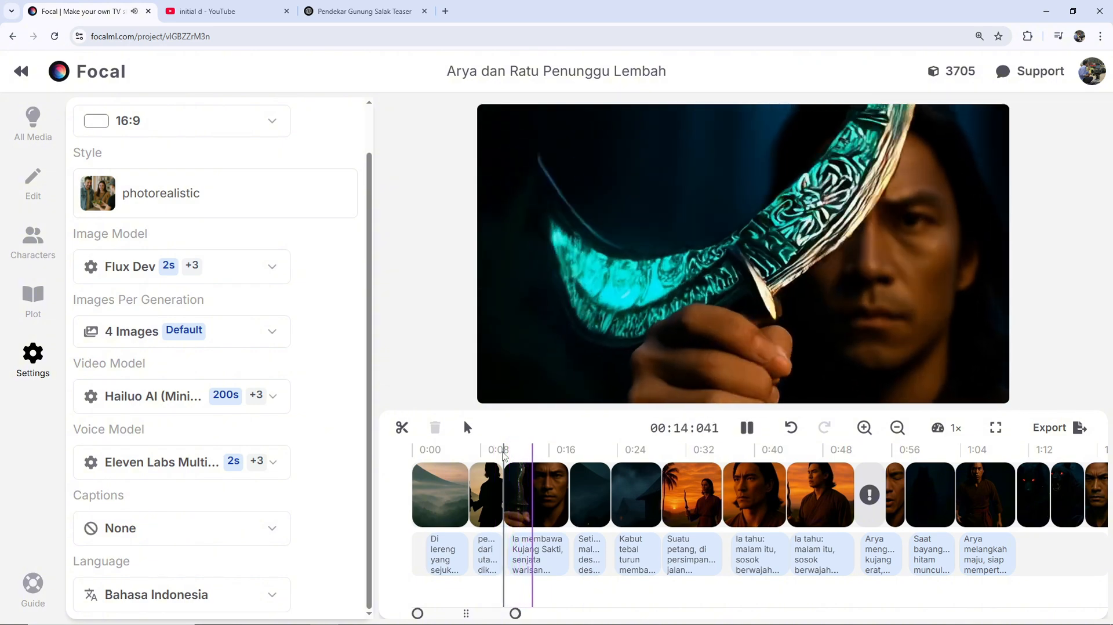
key(space)
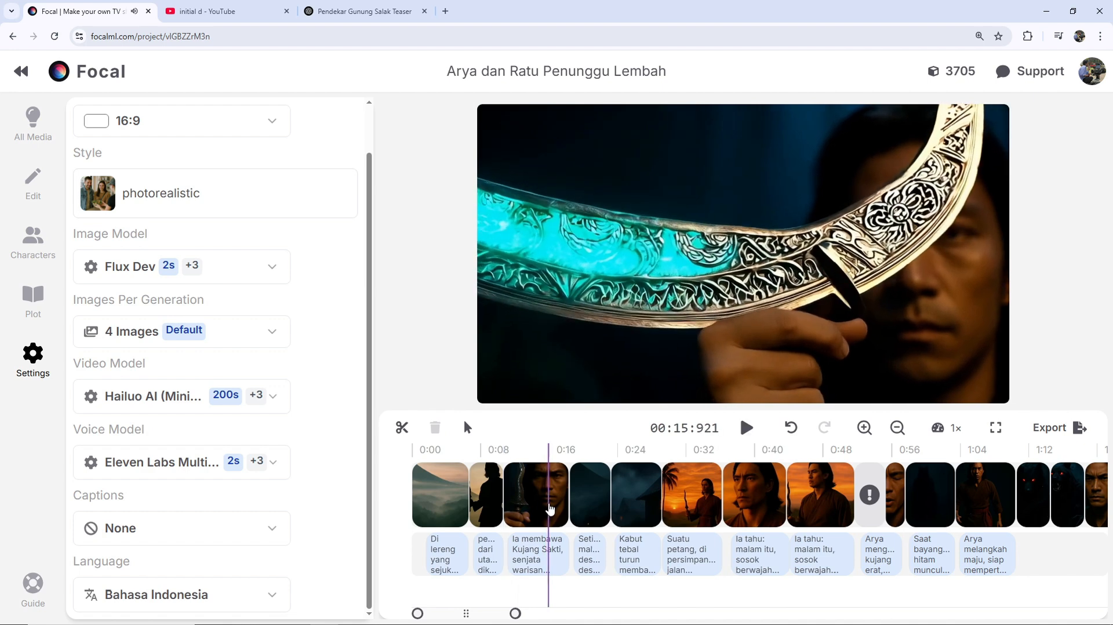
click(550, 510)
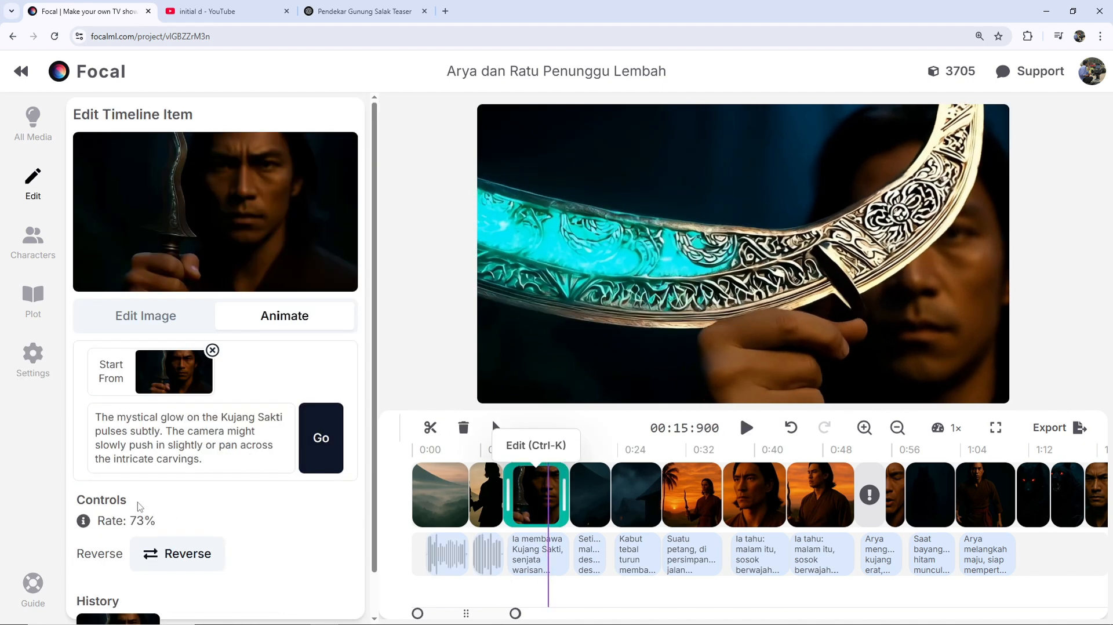
scroll(272, 540, down, 1)
scroll(281, 544, up, 1)
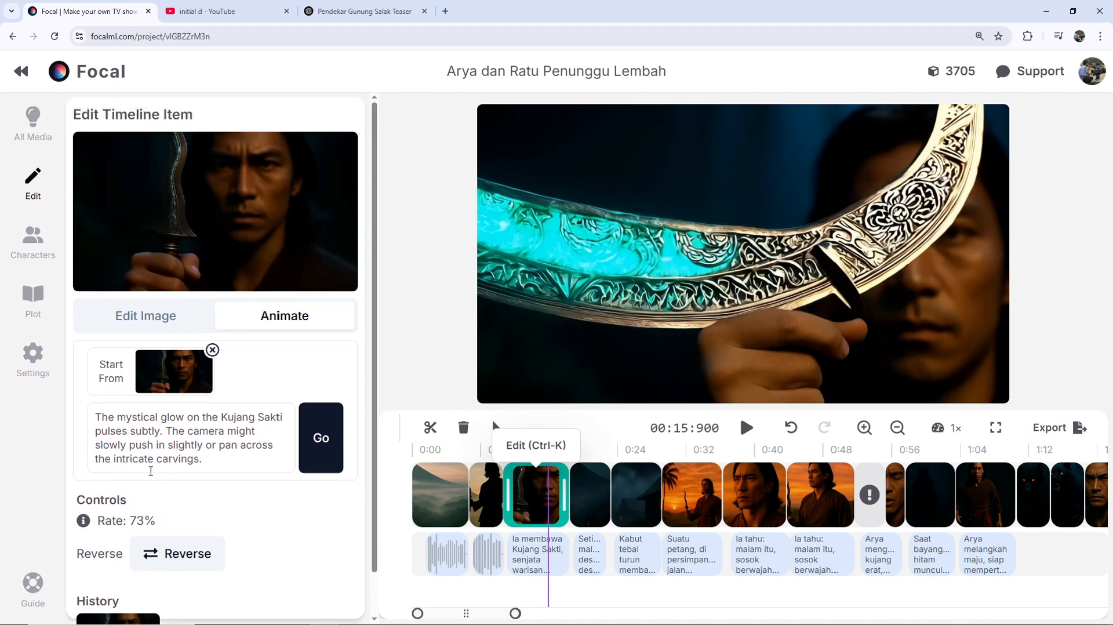
- Set the project's video model to Kling 2 Master and regenerate the third clip's animation with the existing prompt
click(40, 364)
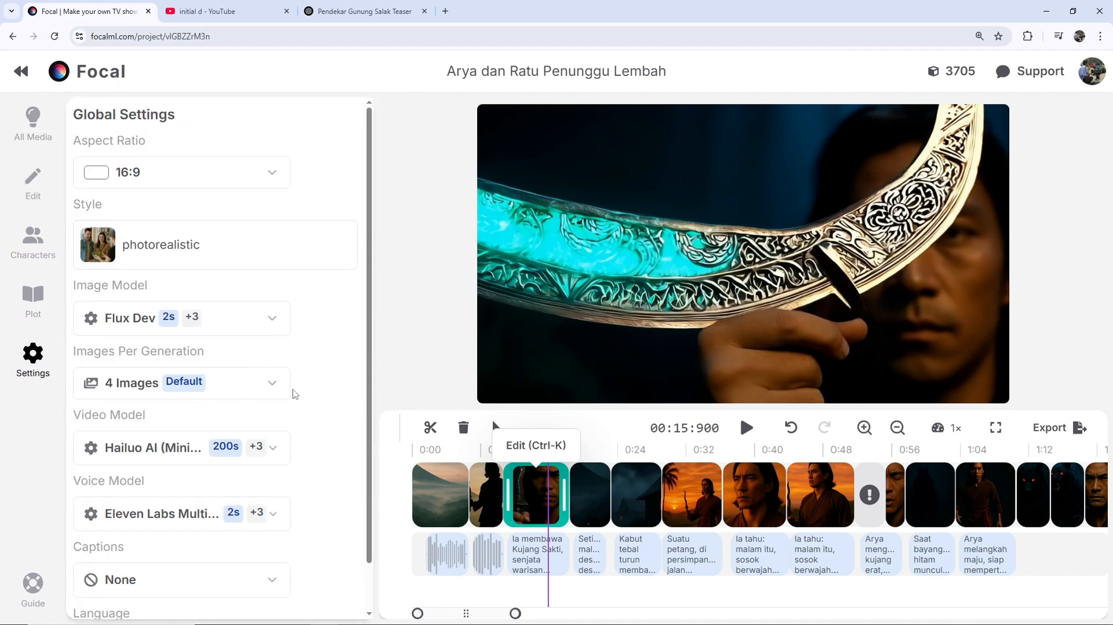
scroll(331, 388, down, 1)
click(282, 400)
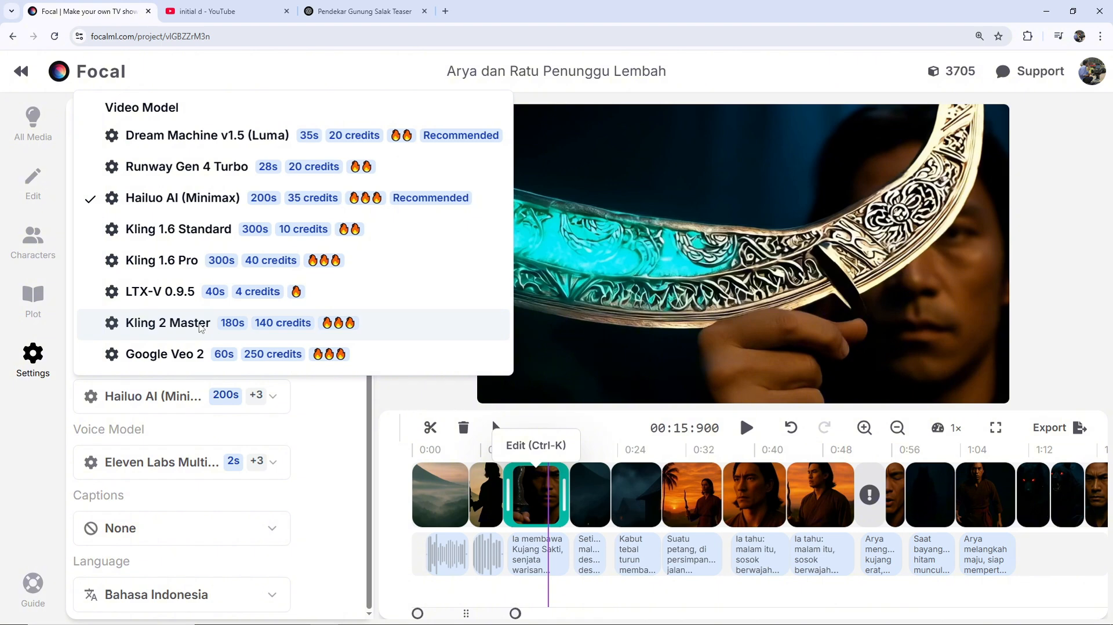
click(201, 328)
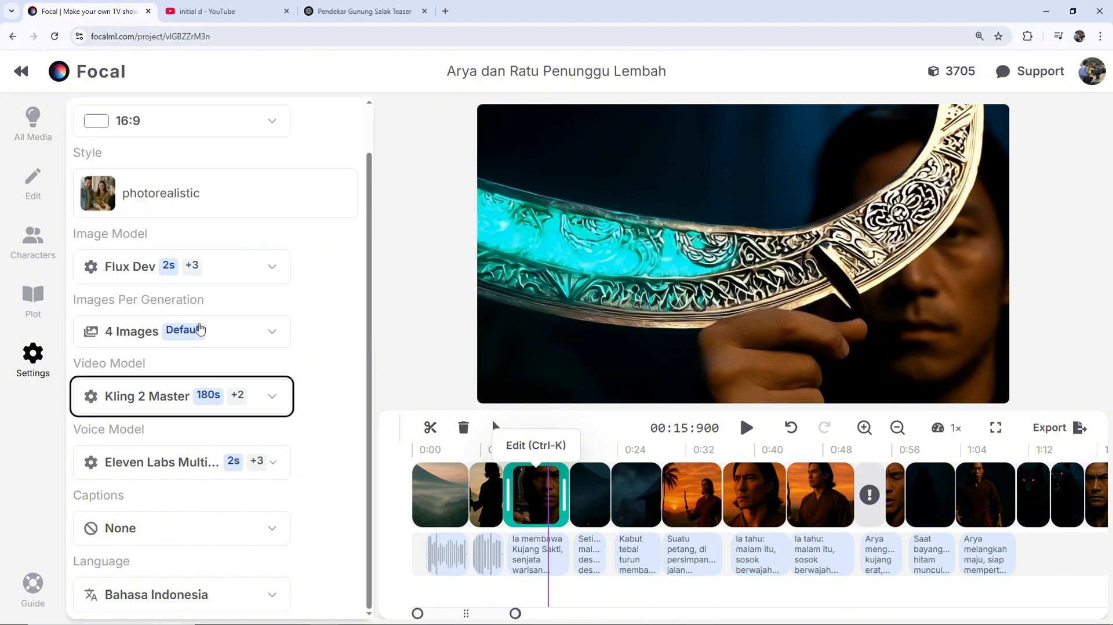
key(ctrl+k)
click(328, 459)
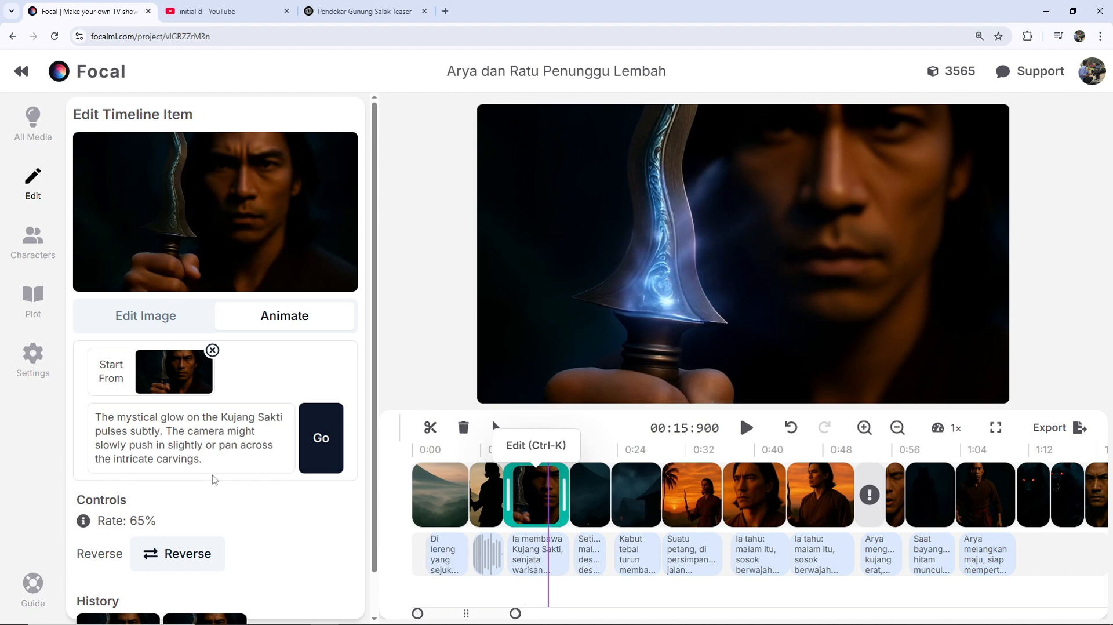
- Review the kujang close-up's animation prompt and play the regenerated clip twice from its start
click(216, 457)
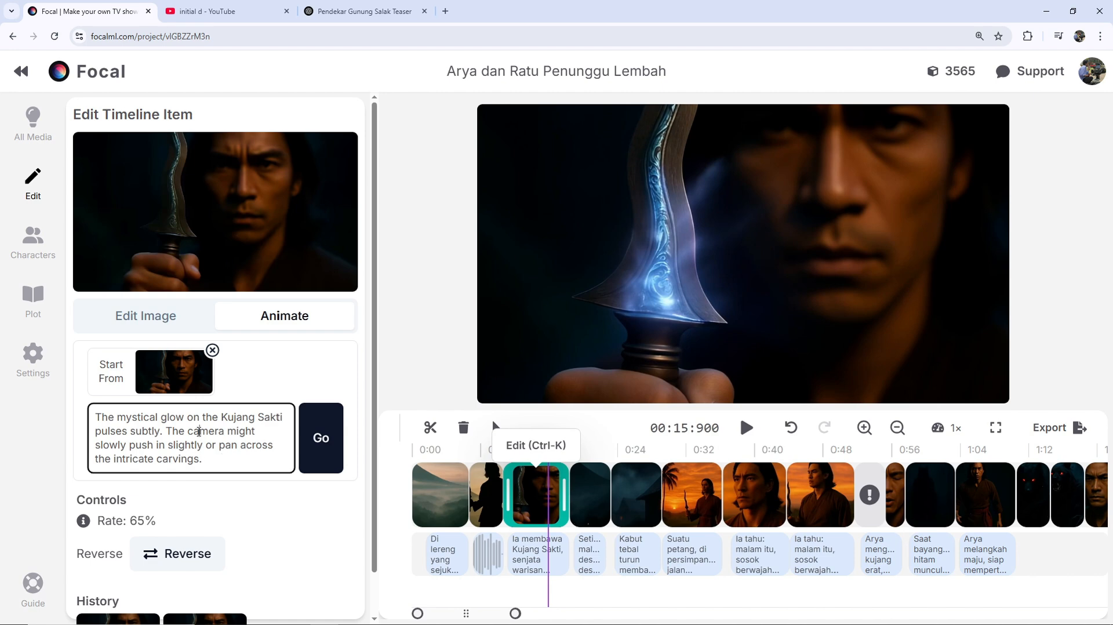
click(231, 454)
click(503, 463)
key(space)
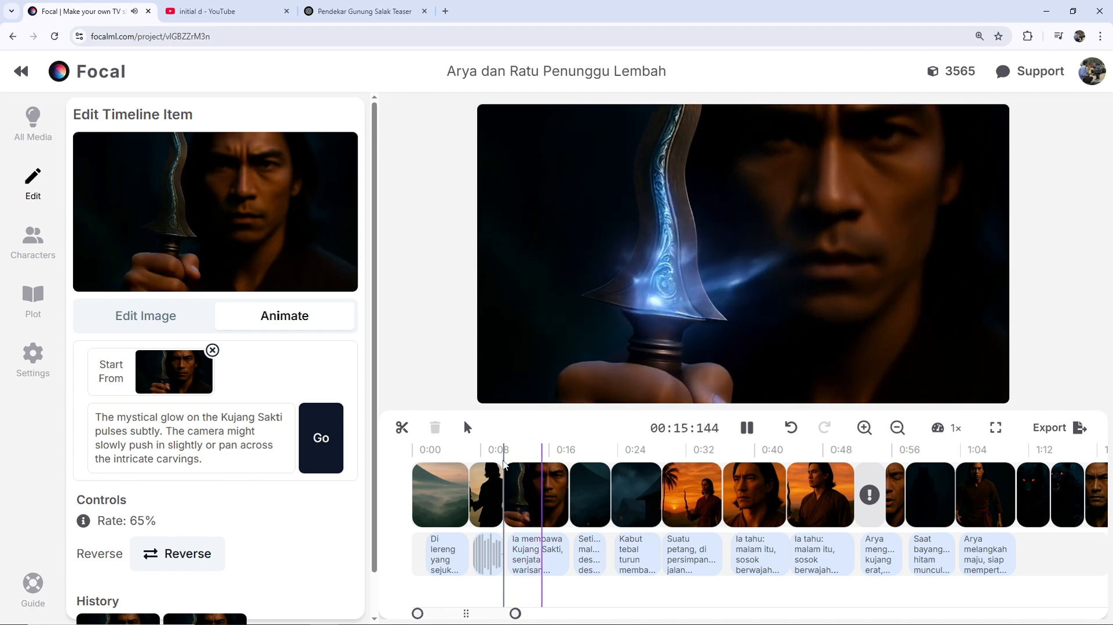
key(space)
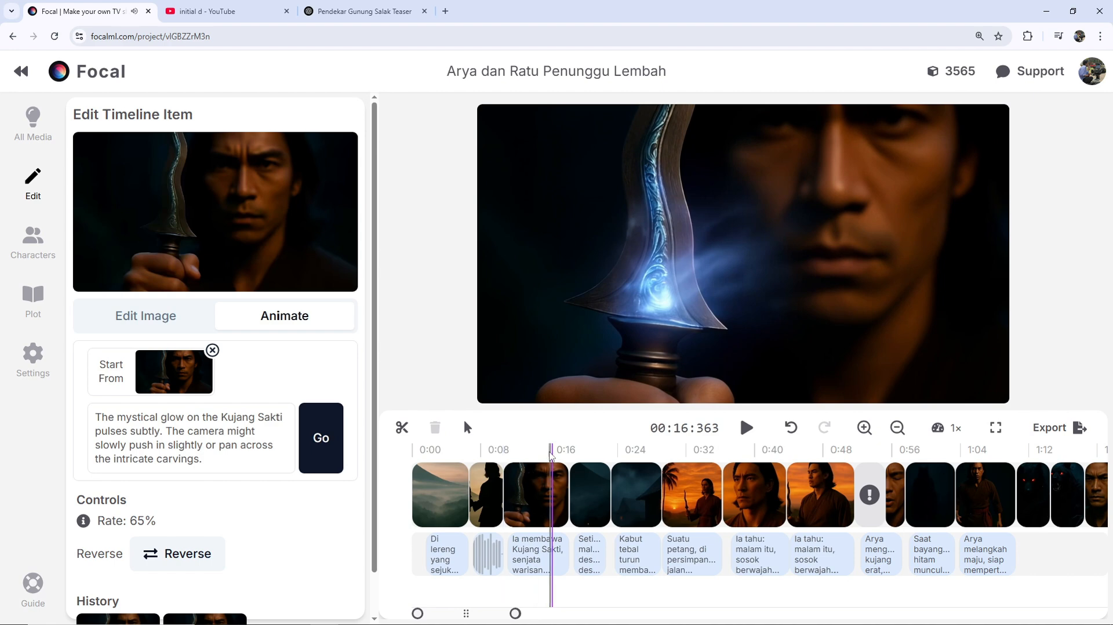
click(504, 459)
key(space)
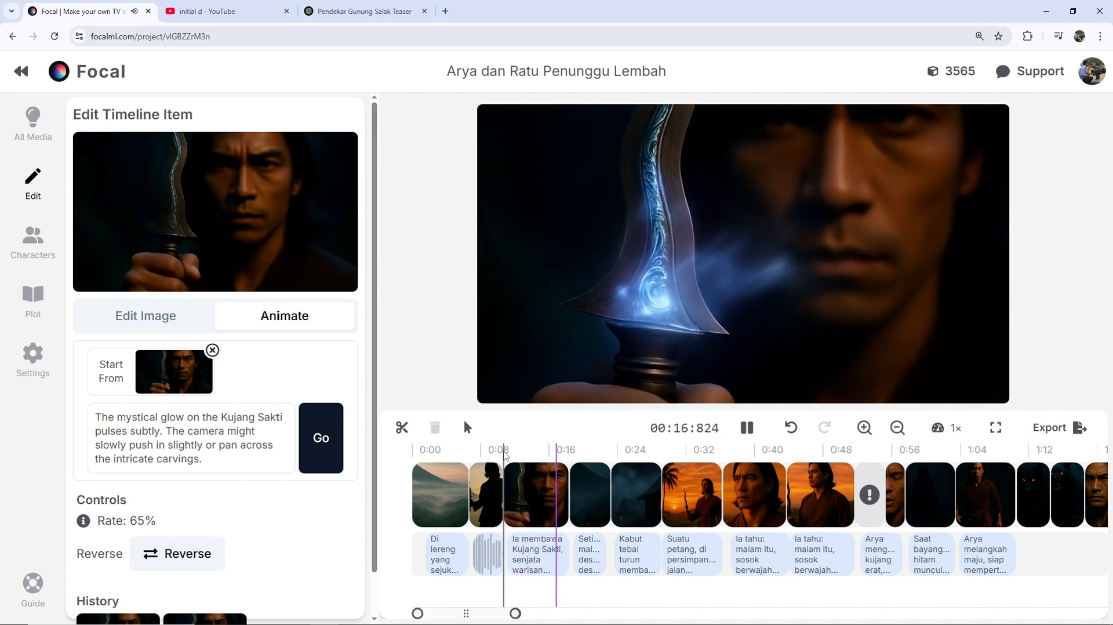
key(space)
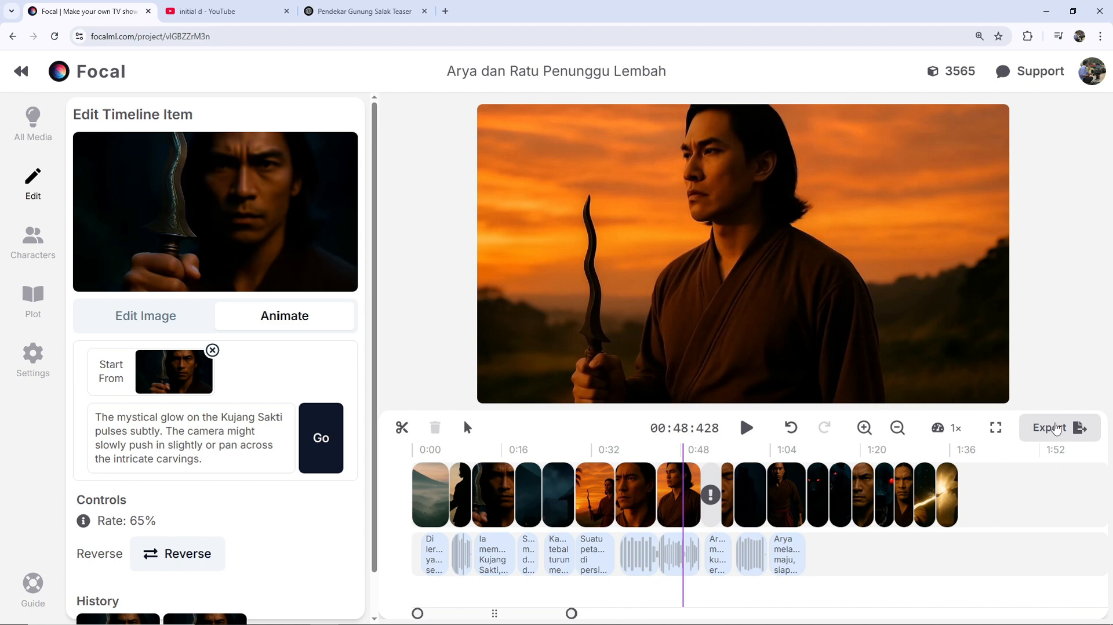
- Export and publish the video under the title "Arya dan Ratu Penunggu Lembah", leaving the description empty
click(1056, 429)
click(604, 300)
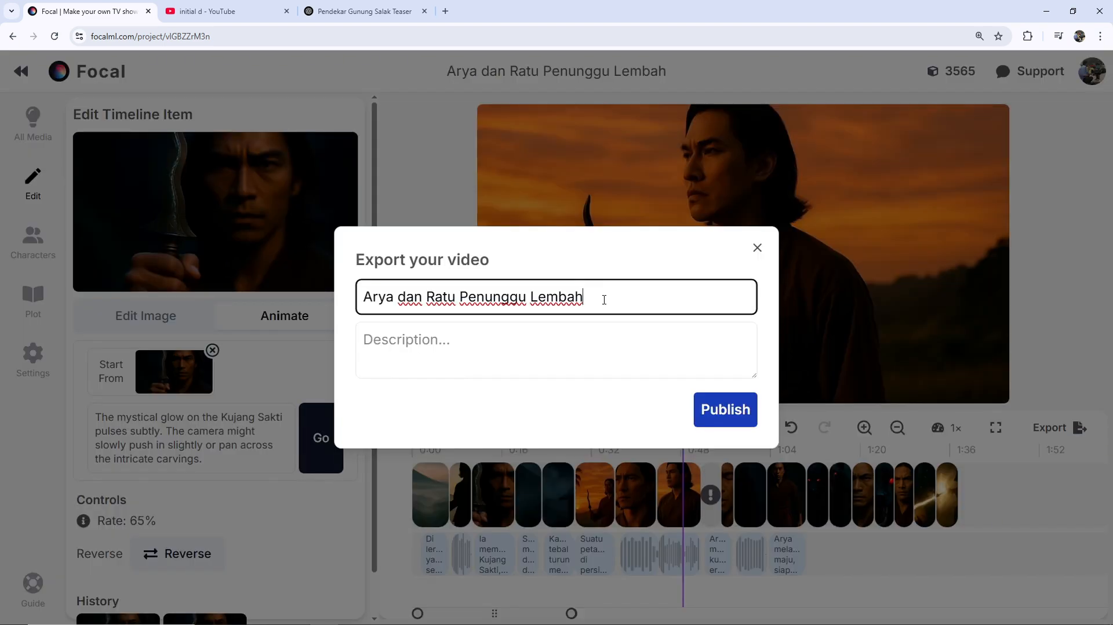
click(729, 418)
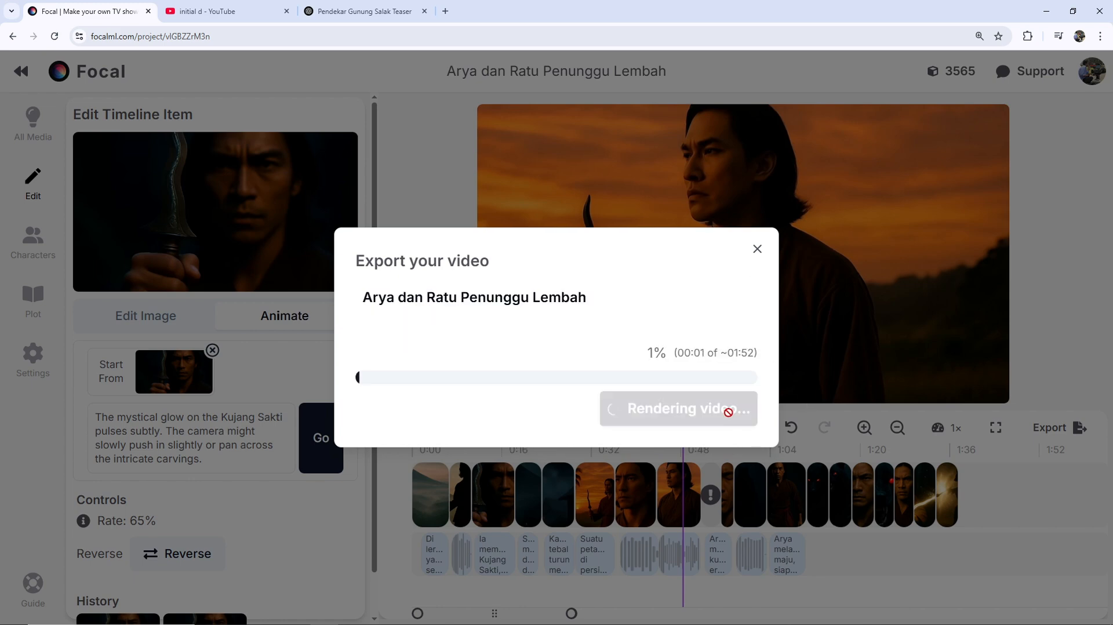